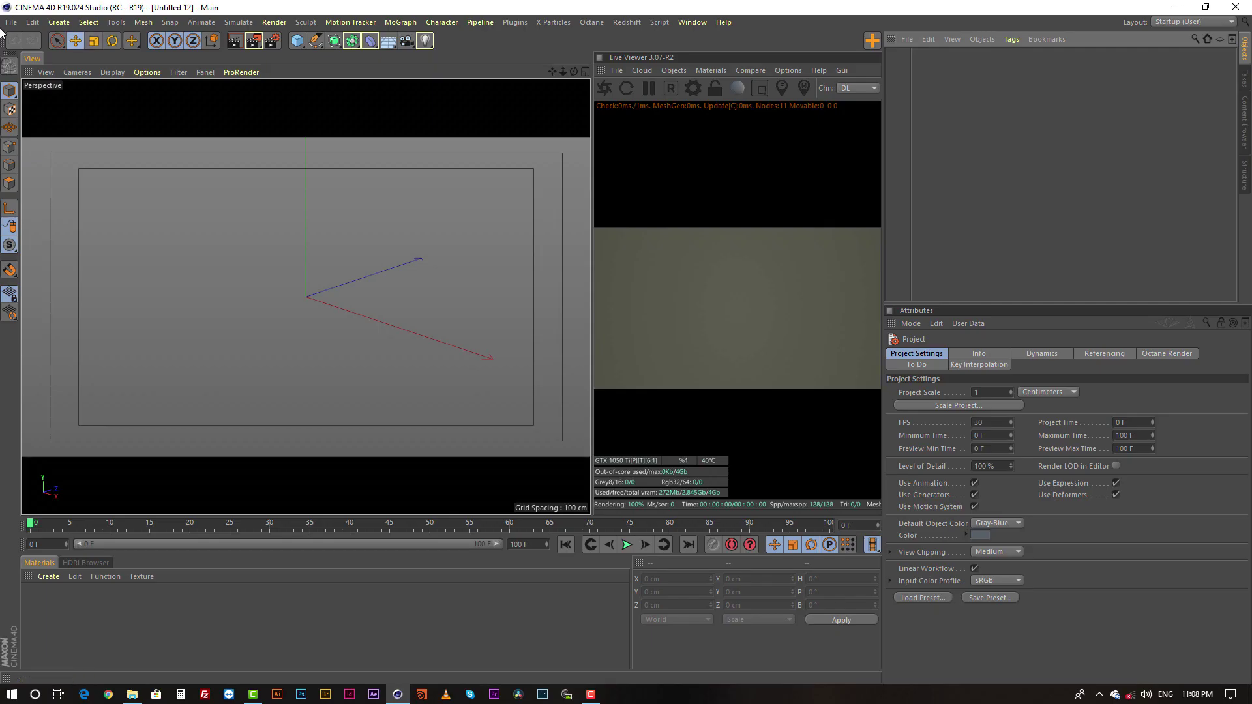
Step: Open the Illustrator file khobor [Converted].ai from the KHOBOR folder, importing at scale 1 centimeter with grouped splines
click(11, 23)
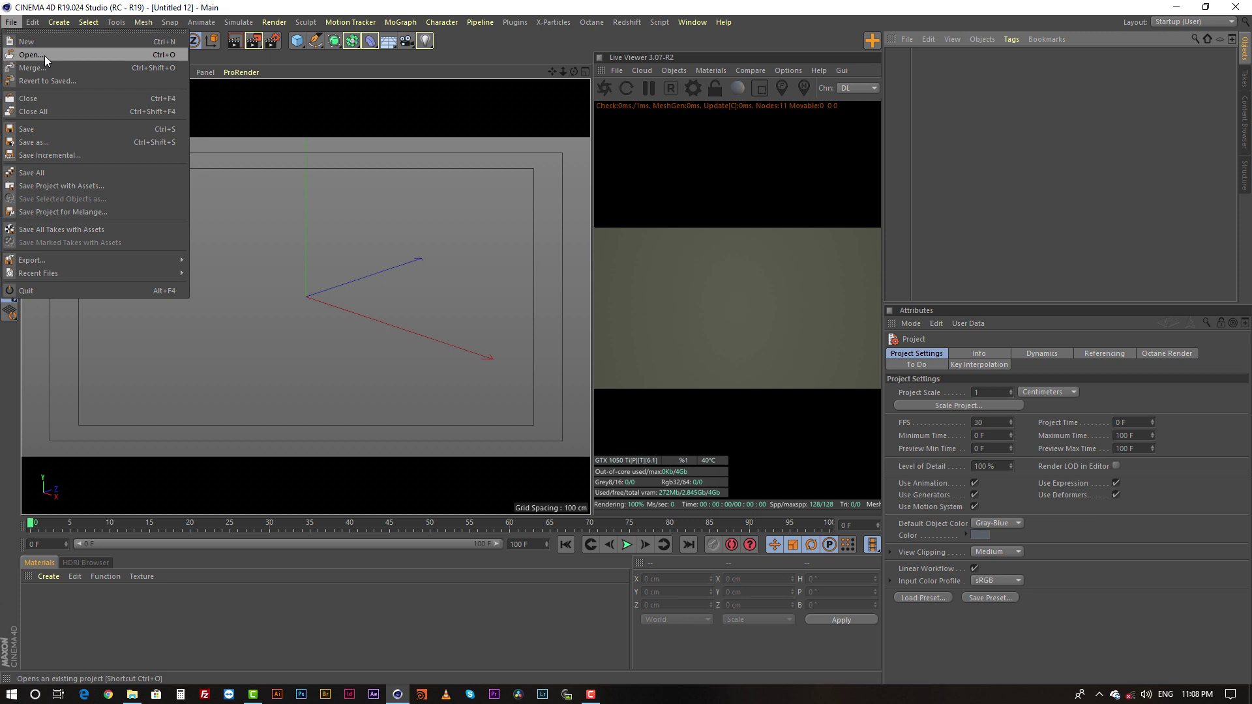
click(44, 55)
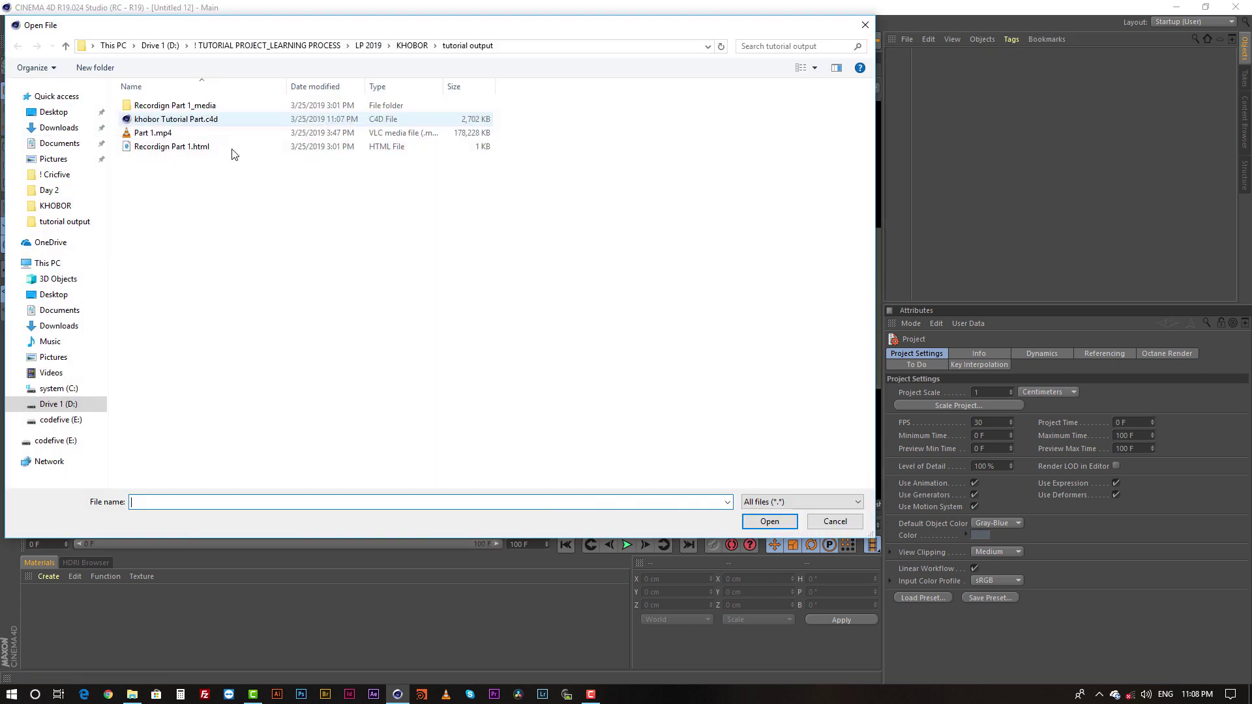
click(416, 47)
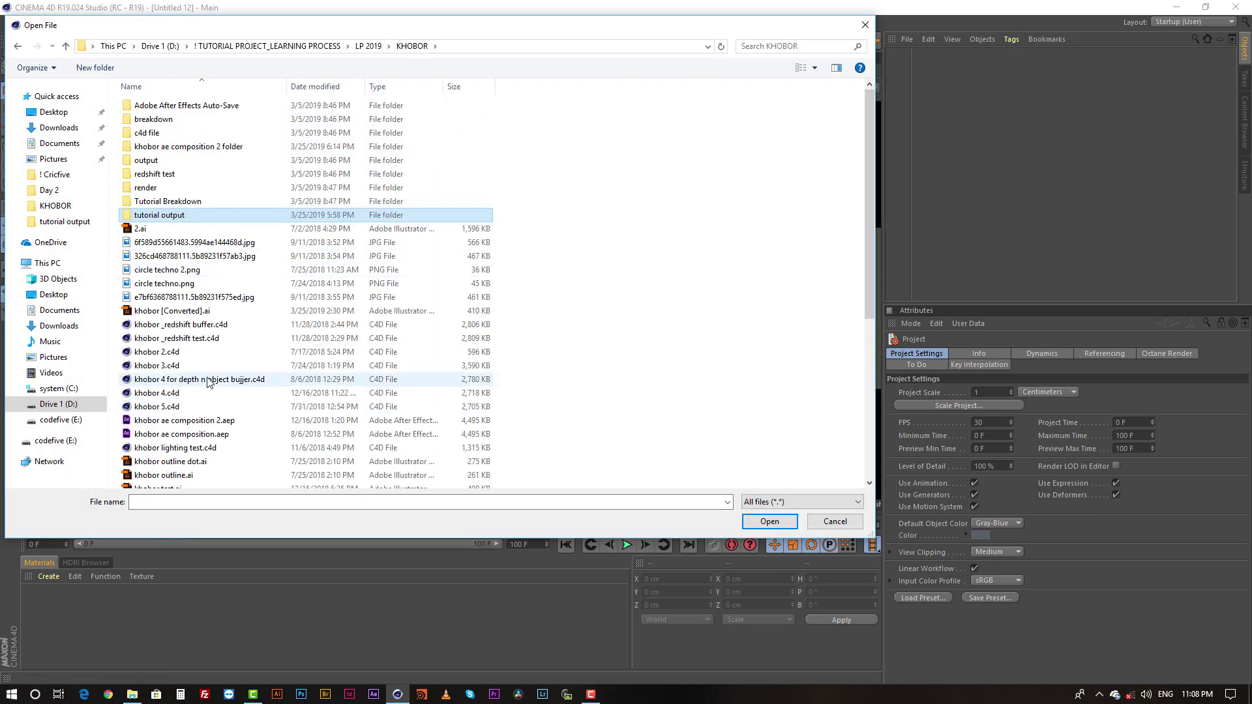
double_click(173, 311)
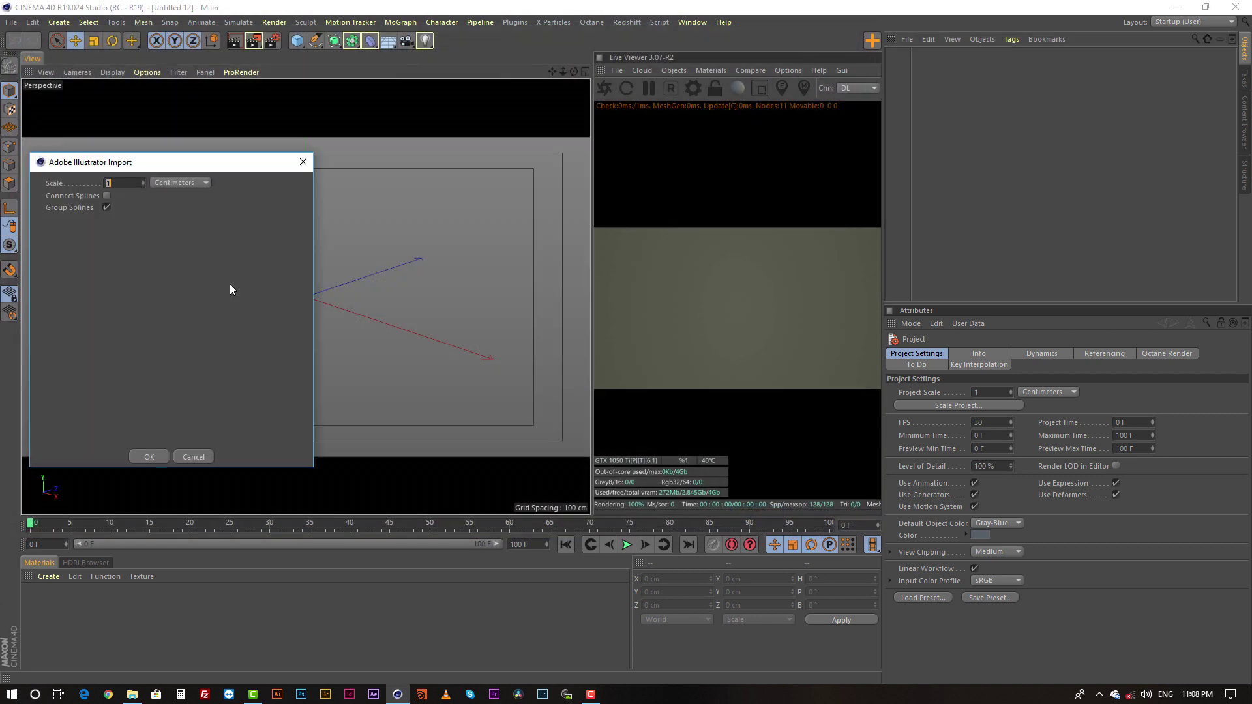
click(149, 458)
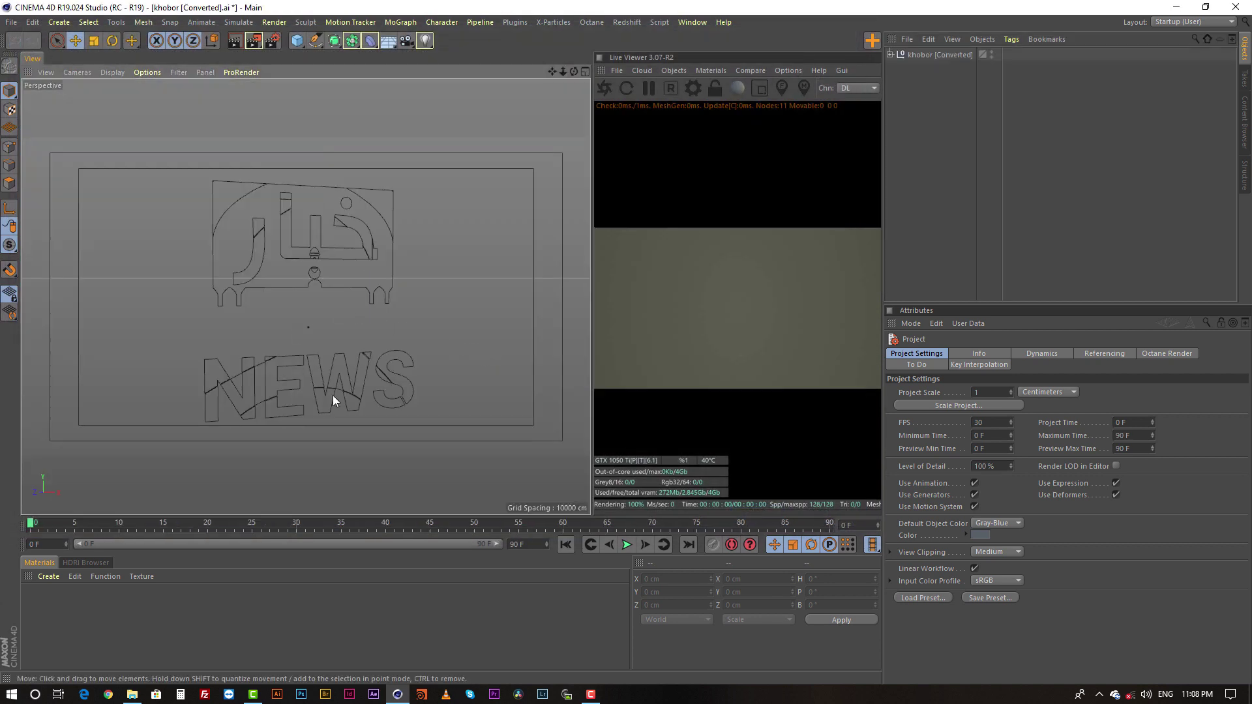
Step: Show all four views and delete the NEWS lettering splines in the front view
middle_click(376, 368)
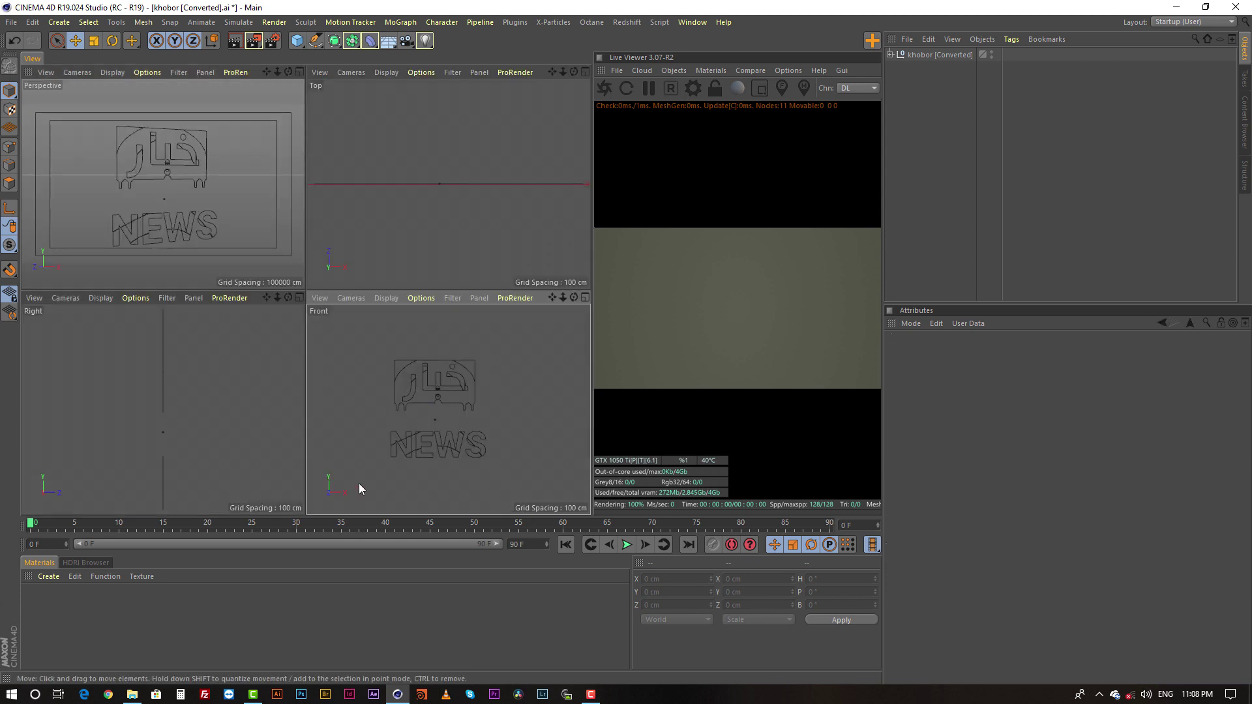
drag(57, 41, 96, 85)
drag(509, 429, 351, 470)
key(Delete)
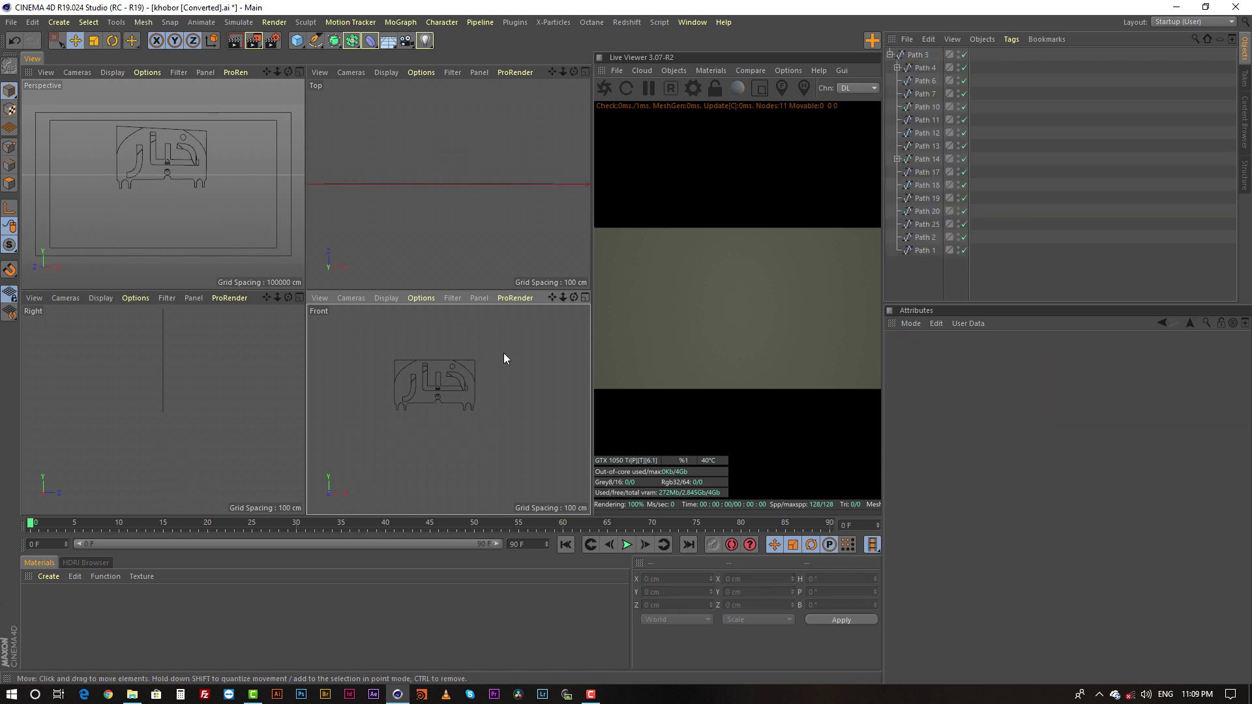
Step: Delete Path 2, the curved spline in the upper-right corner of the logo frame
scroll(504, 354, up, 4)
click(439, 381)
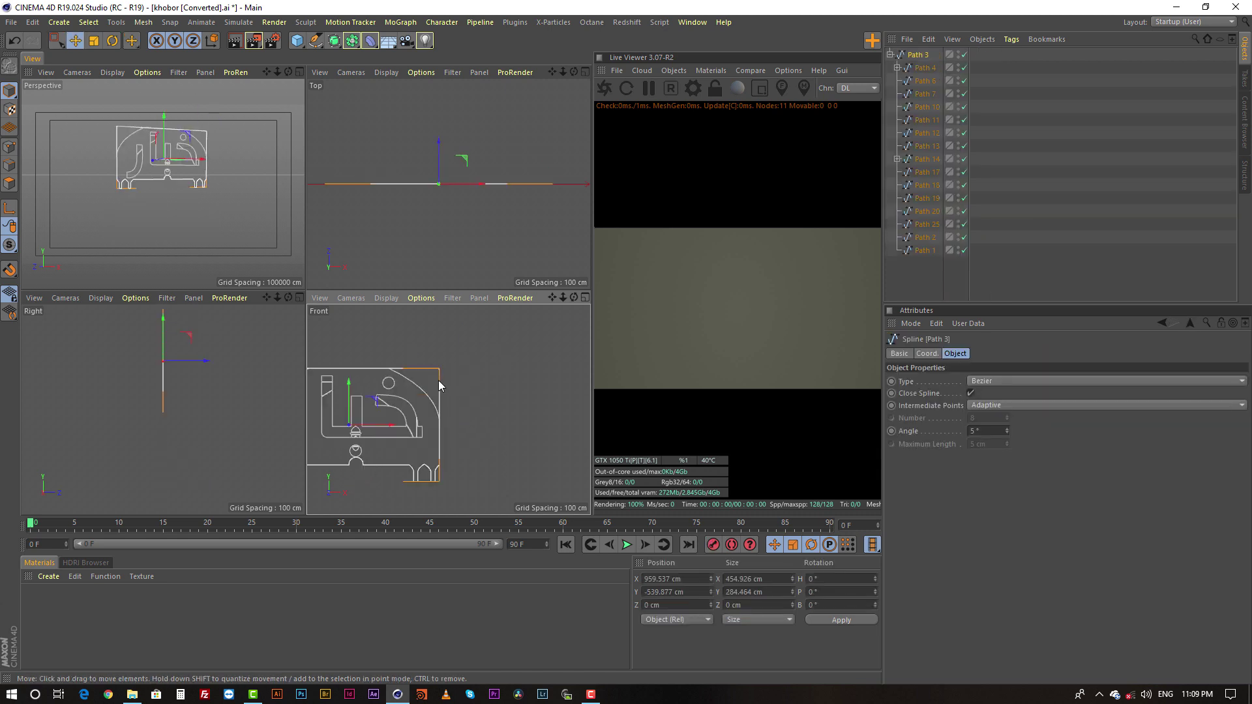
click(428, 396)
key(Delete)
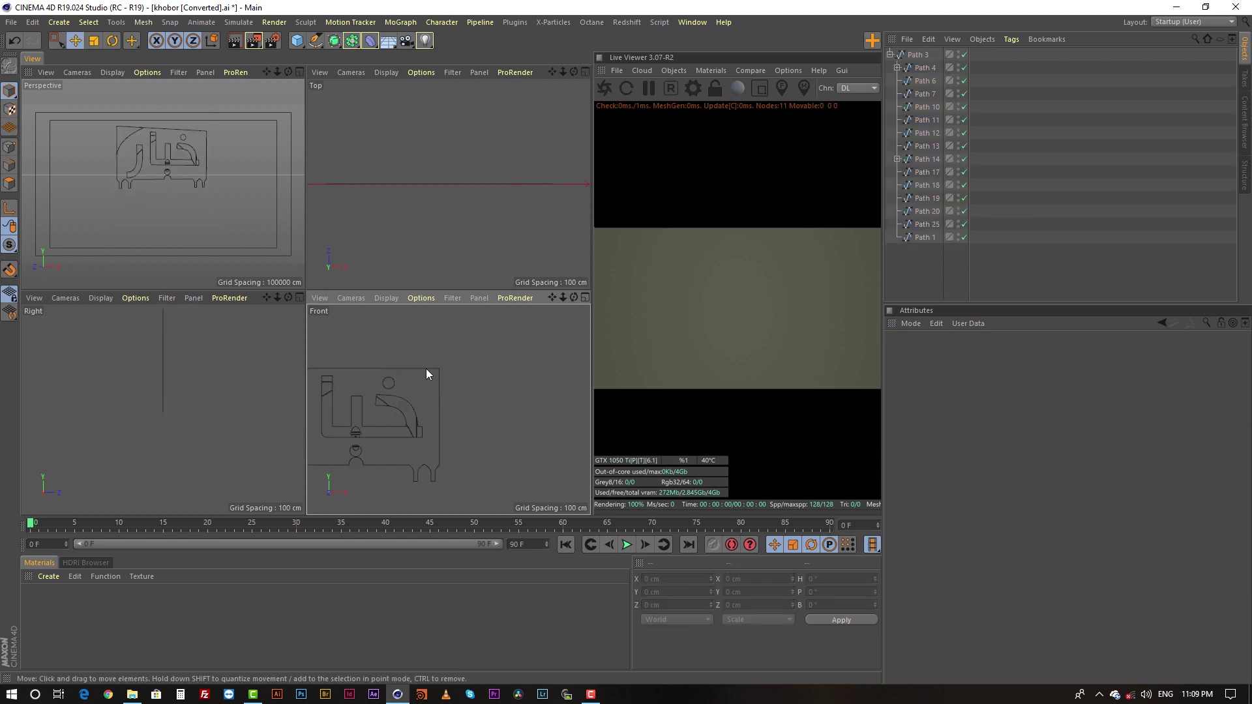
Step: Move the child splines Path 4 through Path 1 out of Path 3 so they sit at the top hierarchy level
click(426, 369)
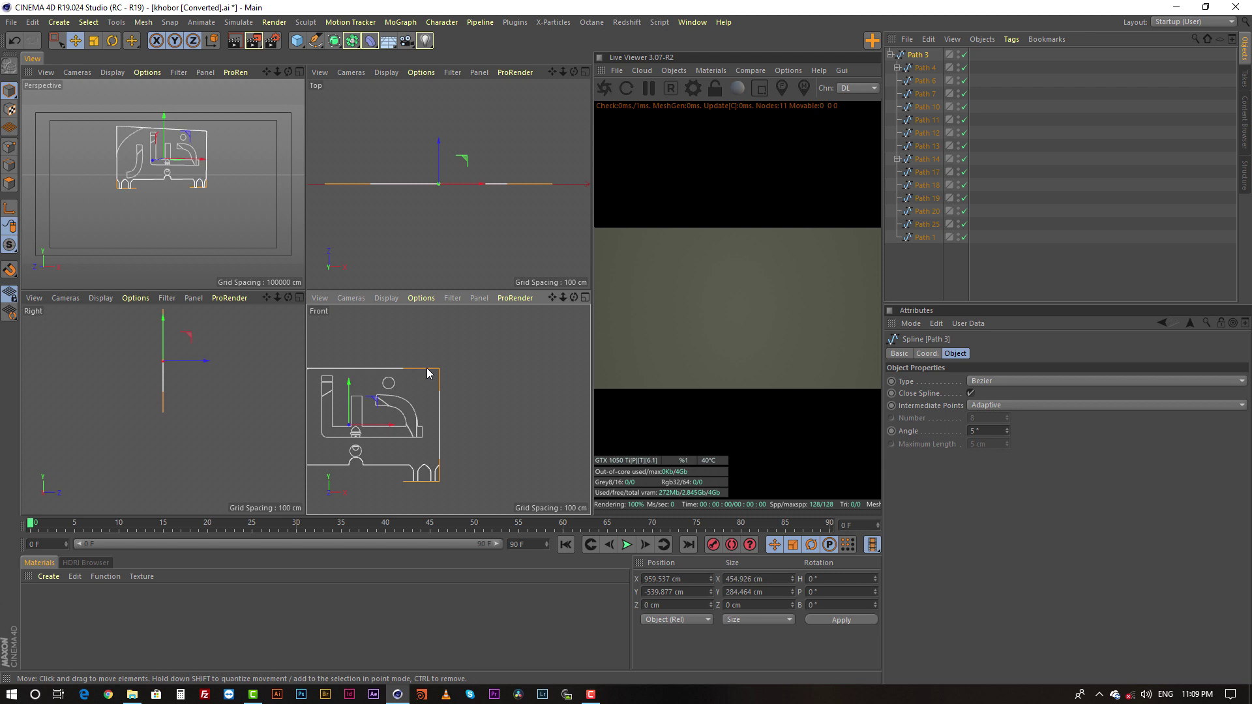
click(921, 68)
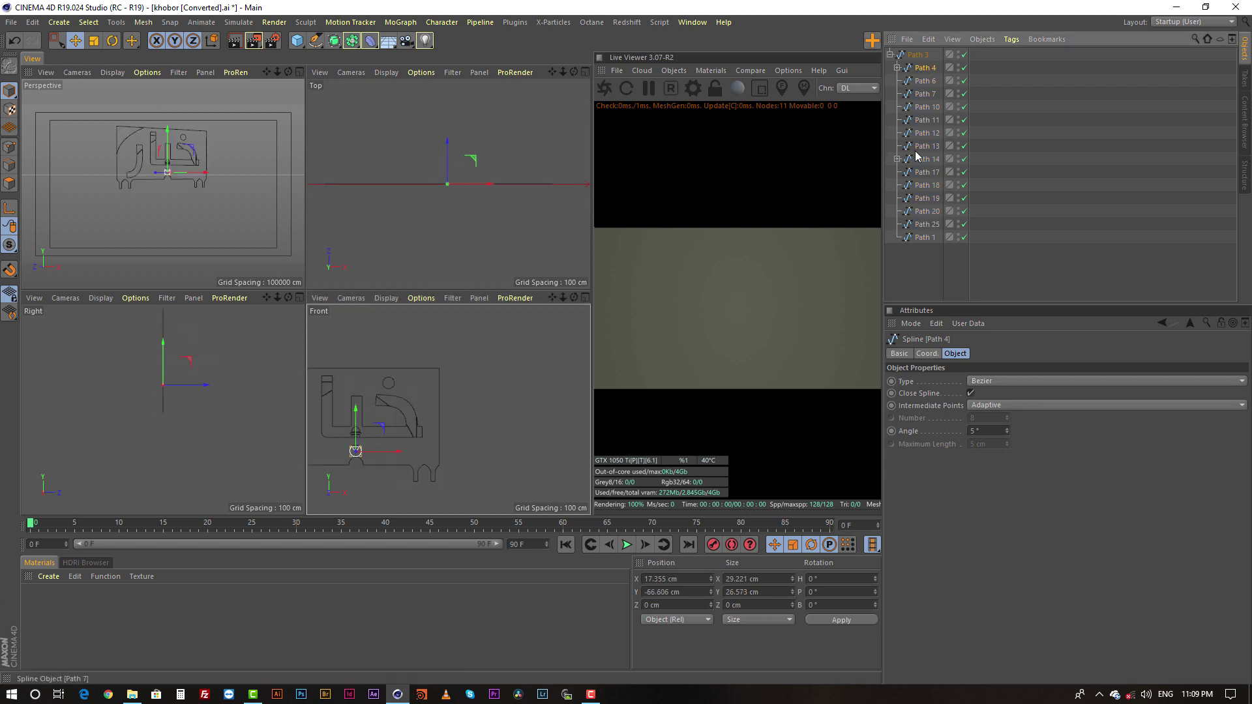
shift+click(922, 237)
drag(938, 119, 912, 50)
click(916, 254)
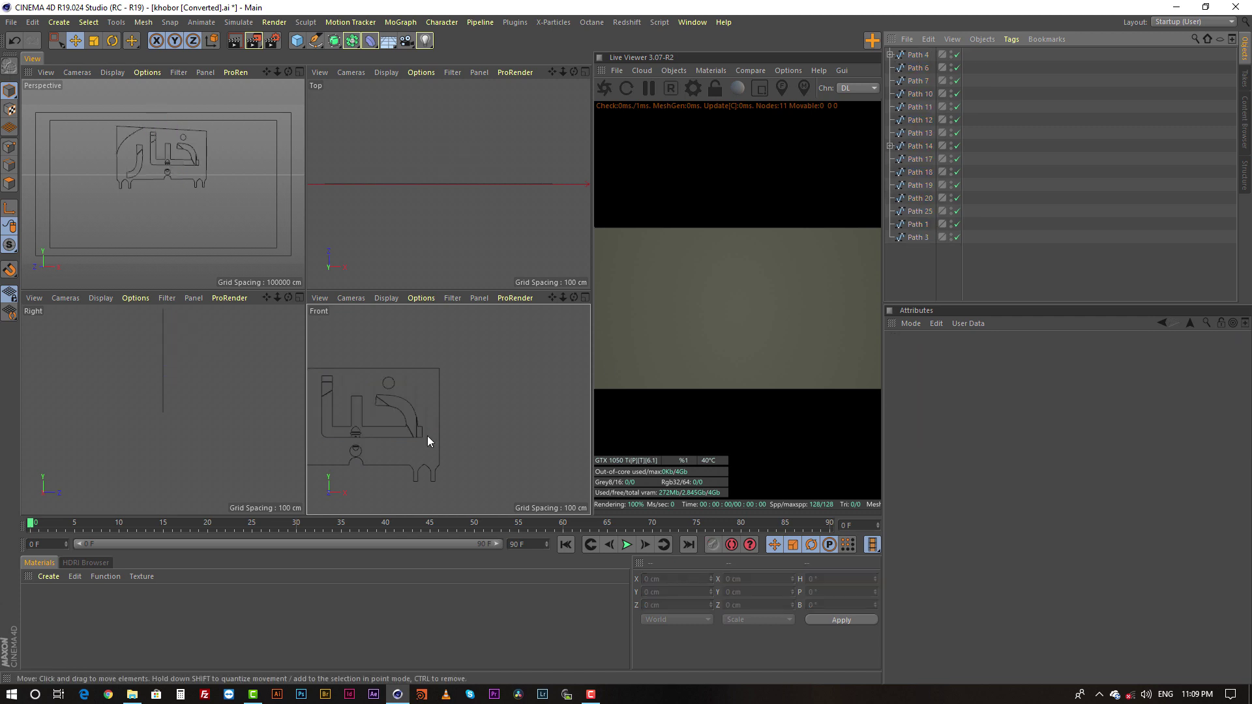
Step: Delete the outer frame spline Path 3 and the left corner curve Path 1, and maximize the perspective view
click(442, 397)
alt+middle_drag(414, 396, 516, 370)
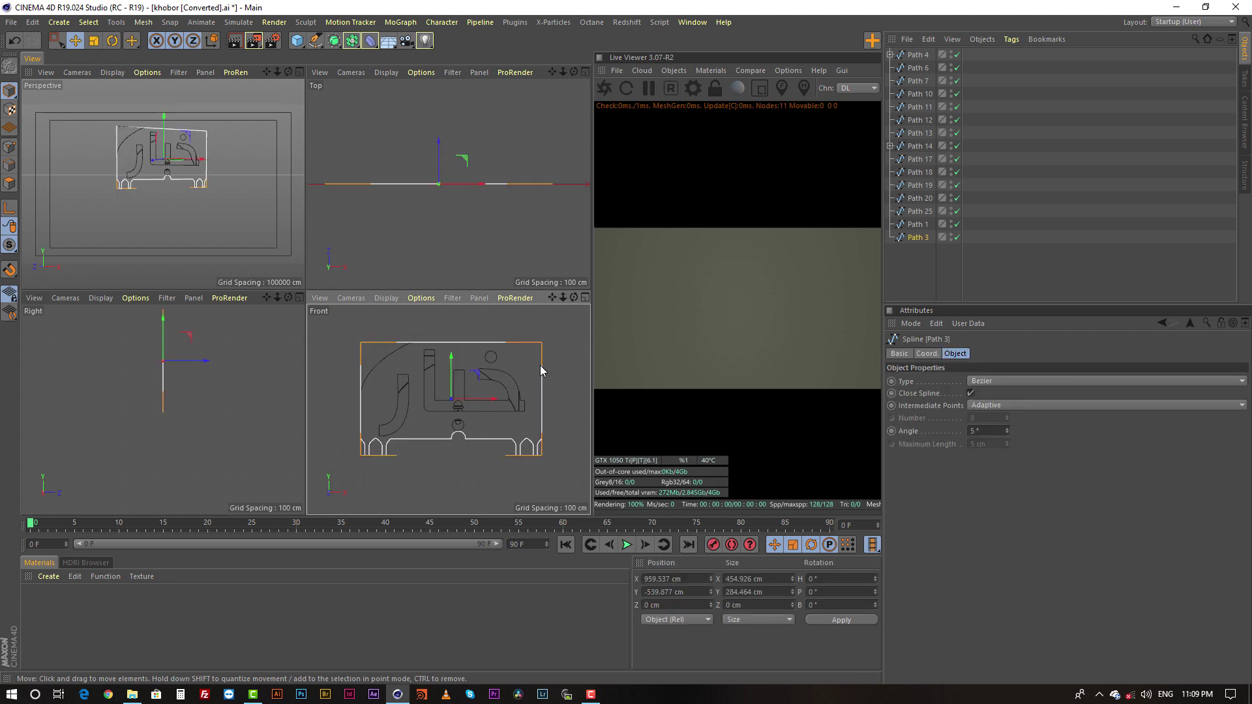
key(Delete)
click(390, 355)
key(Delete)
scroll(507, 386, up, 2)
scroll(436, 370, up, 2)
middle_click(158, 163)
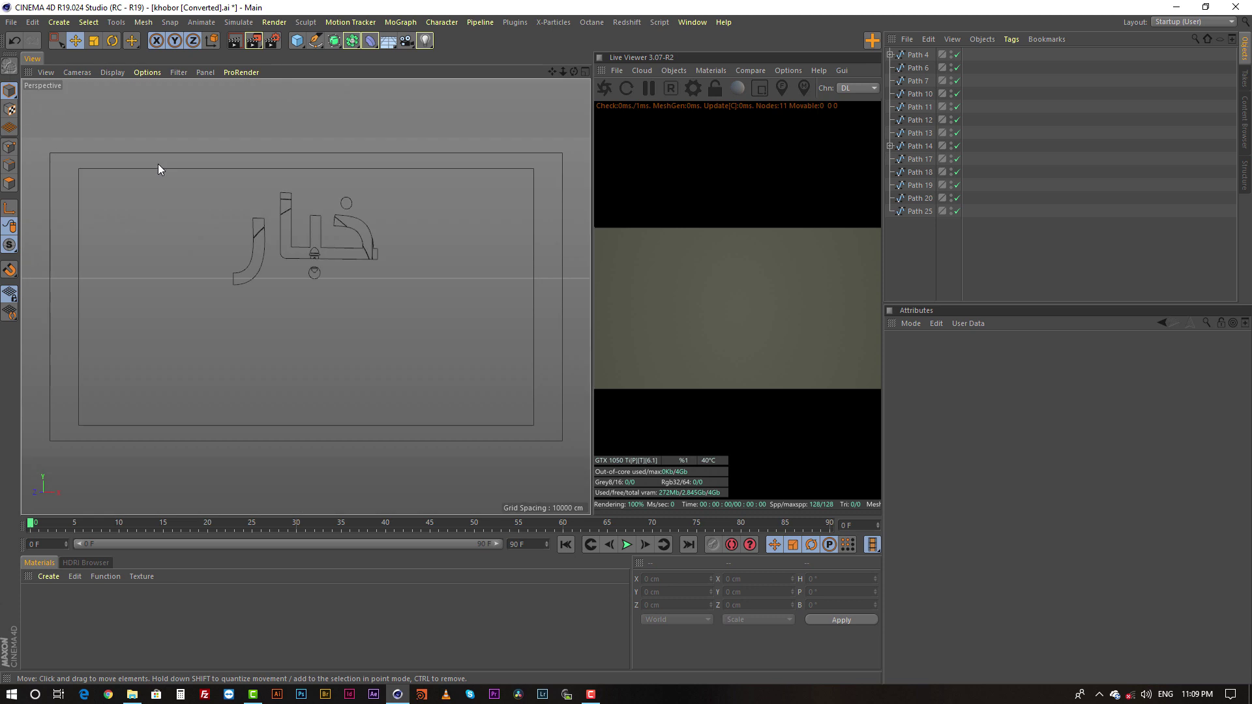
alt+middle_drag(312, 253, 401, 260)
scroll(352, 288, up, 4)
scroll(401, 260, up, 2)
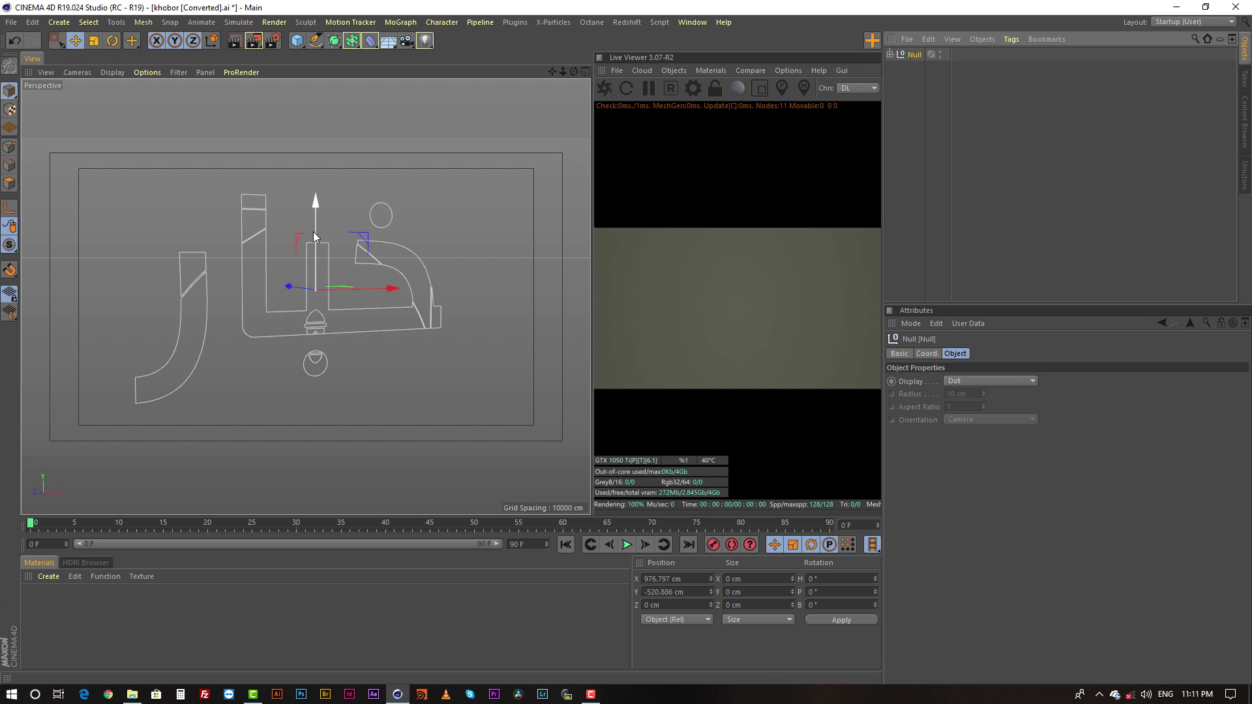
Step: Switch to the open project khobor Tutorial Part.c4d and select the main body null
click(692, 21)
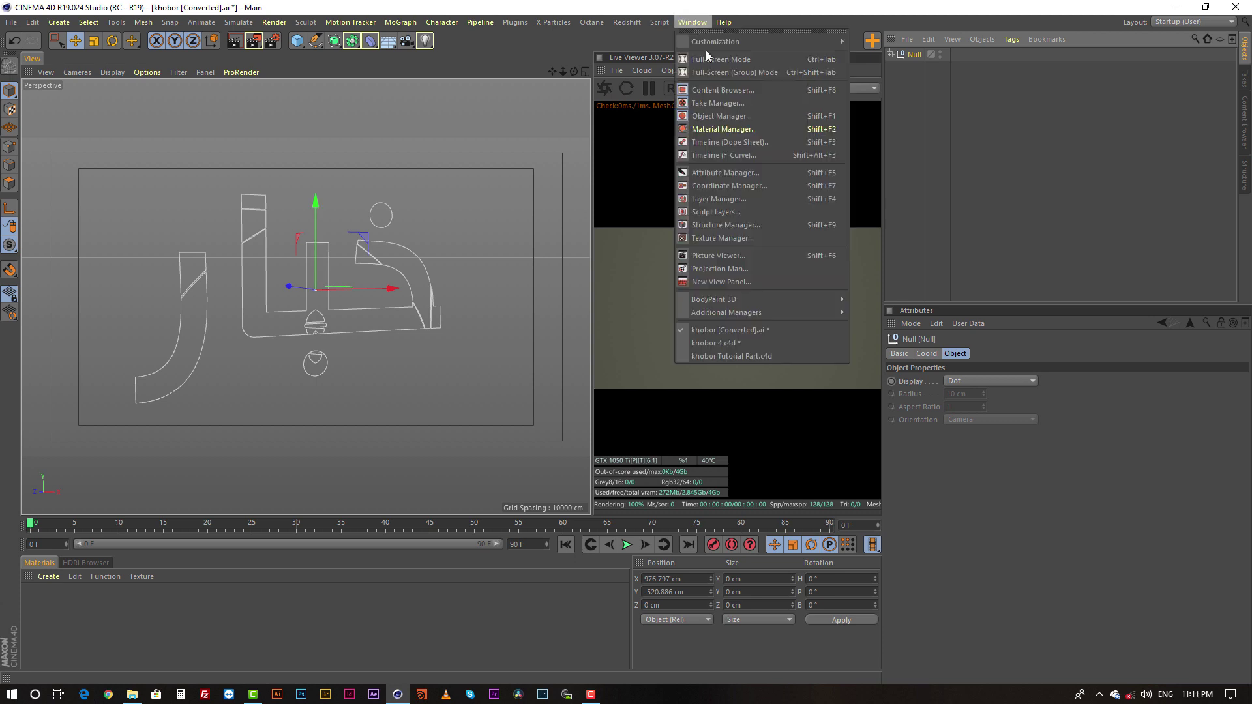
click(737, 356)
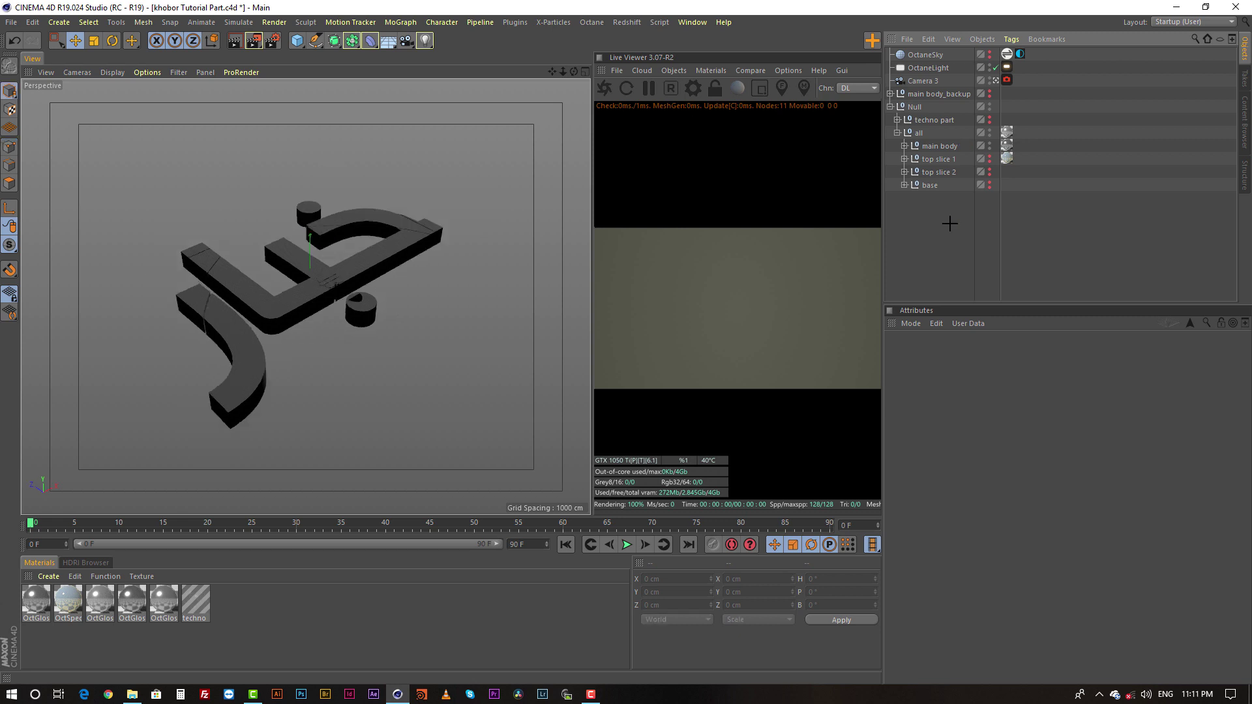
click(936, 146)
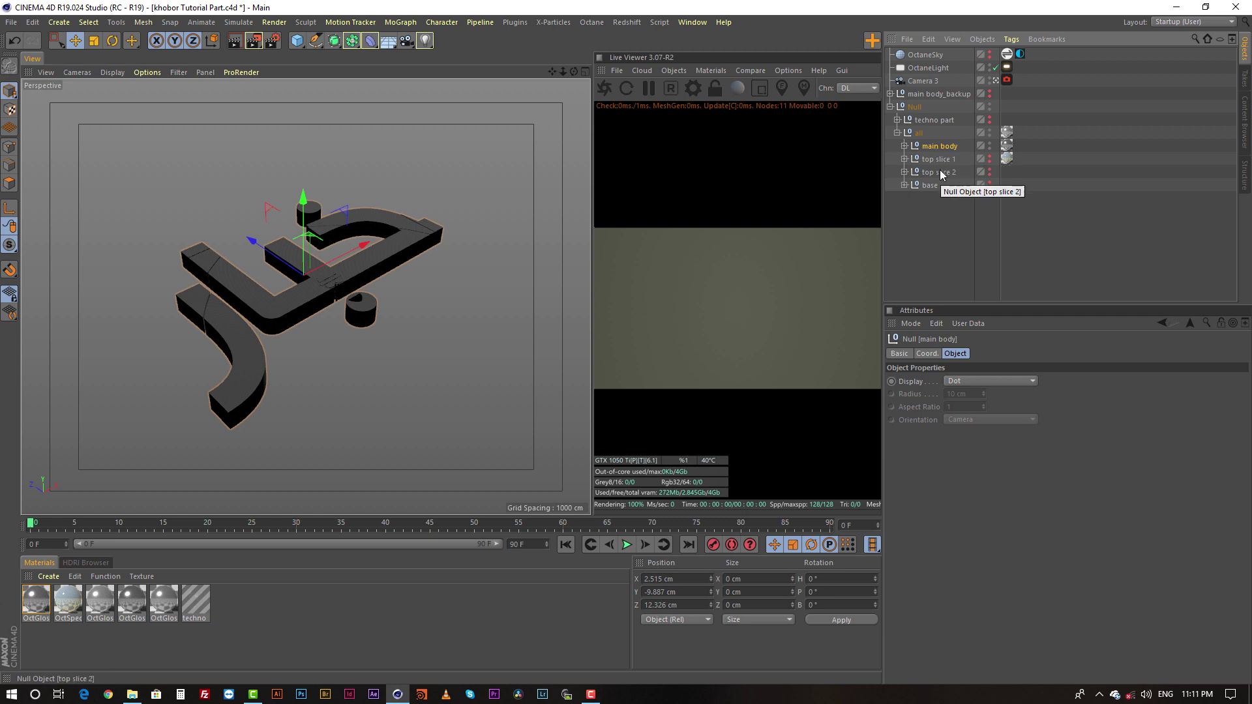
Step: Unhide the top slice 1 group and view it closely on the lettering's upper face
click(940, 160)
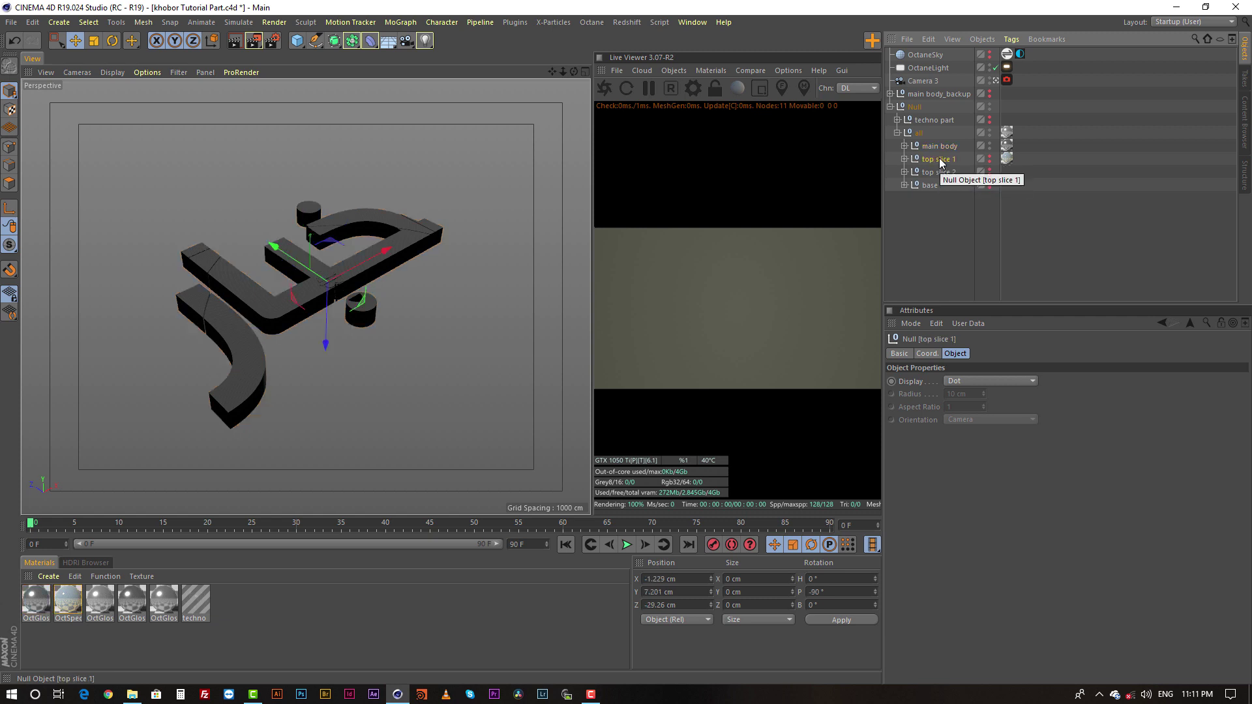
click(991, 159)
scroll(322, 276, up, 10)
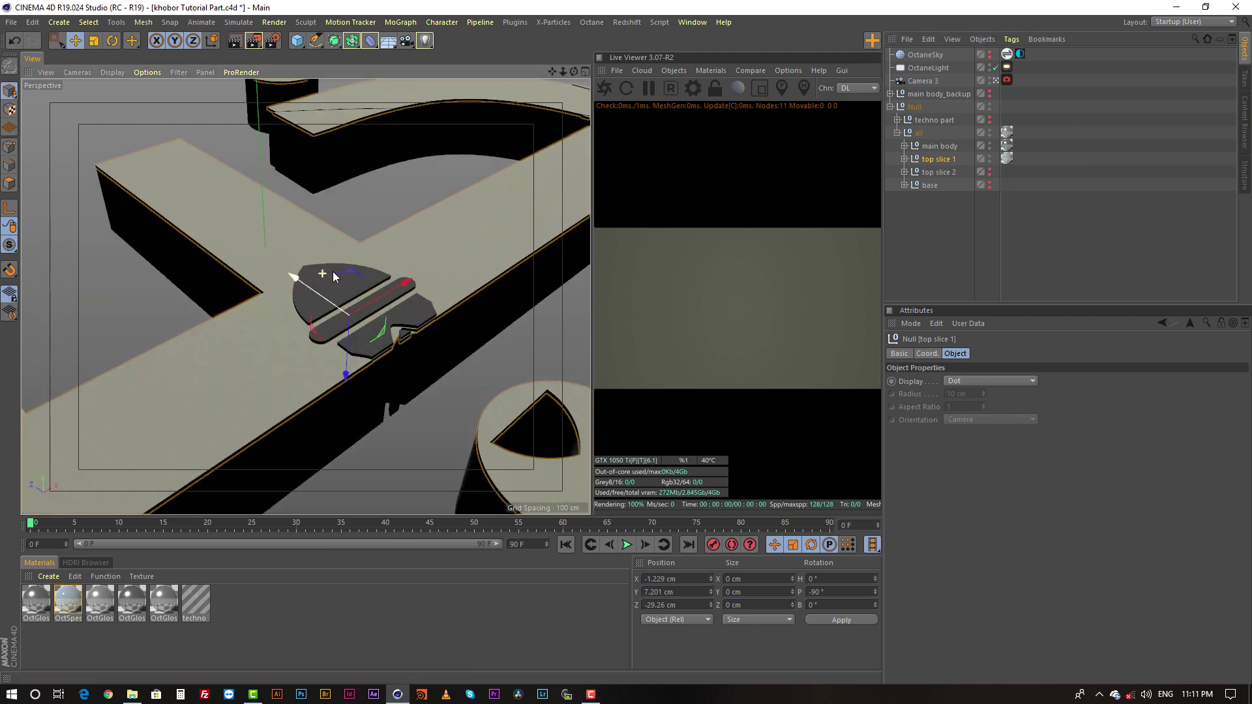
alt+middle_drag(389, 266, 312, 198)
scroll(312, 204, down, 5)
Step: Unhide the top slice 2 group and inspect its sliced pieces on top of the lettering
click(935, 173)
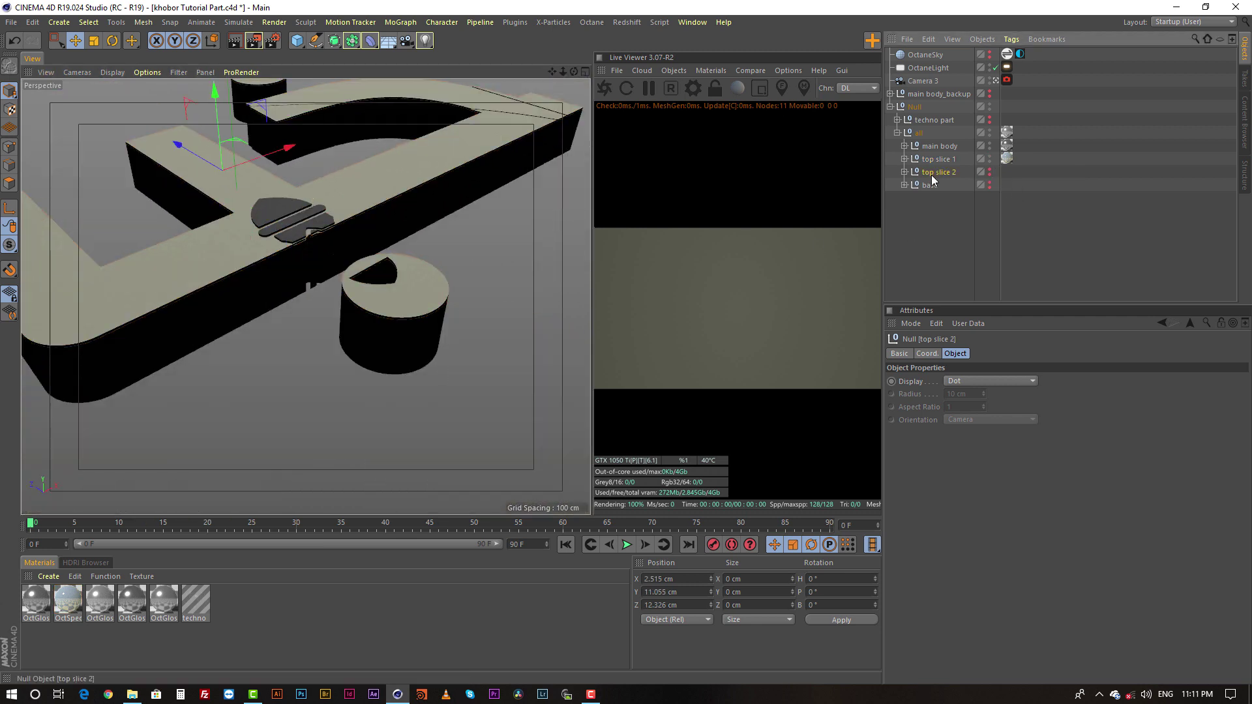
alt+click(990, 173)
scroll(478, 242, down, 4)
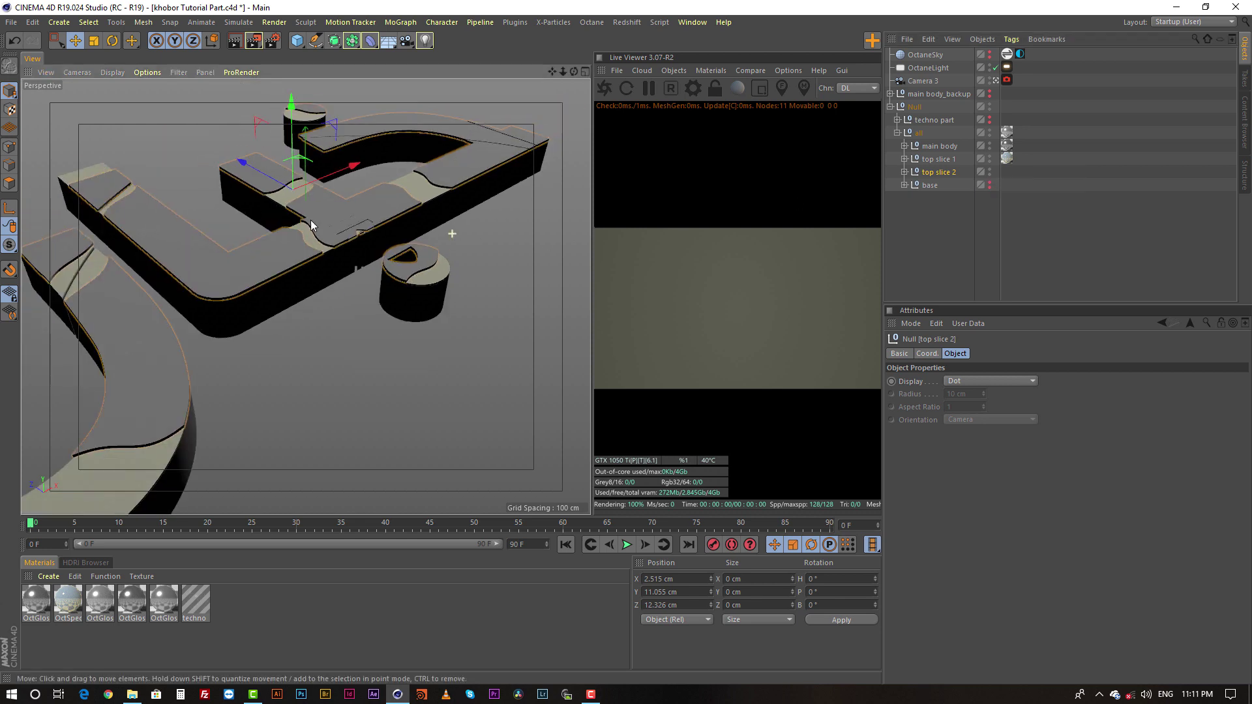
alt+drag(452, 232, 369, 222)
scroll(369, 220, up, 8)
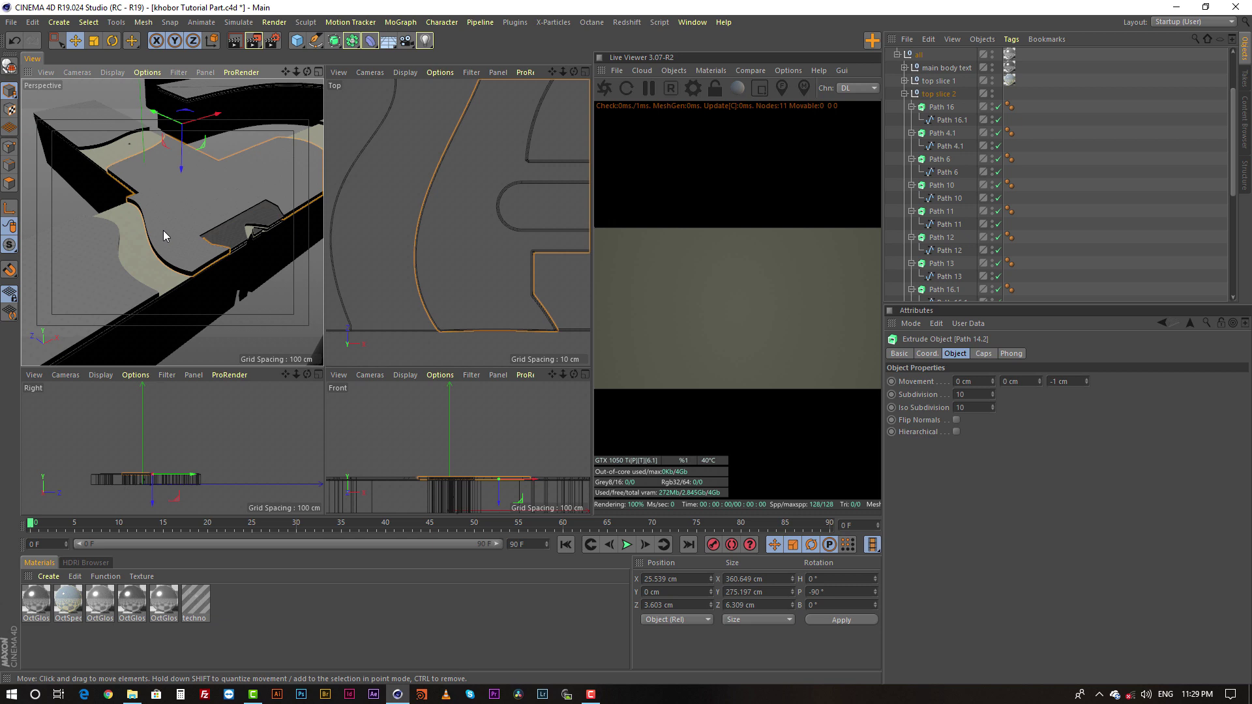
Step: In points mode, reshape the Path 14 spline inside the Path 14.2 extrude by pulling its lower corner point's tangent handle outward
click(9, 146)
click(1033, 204)
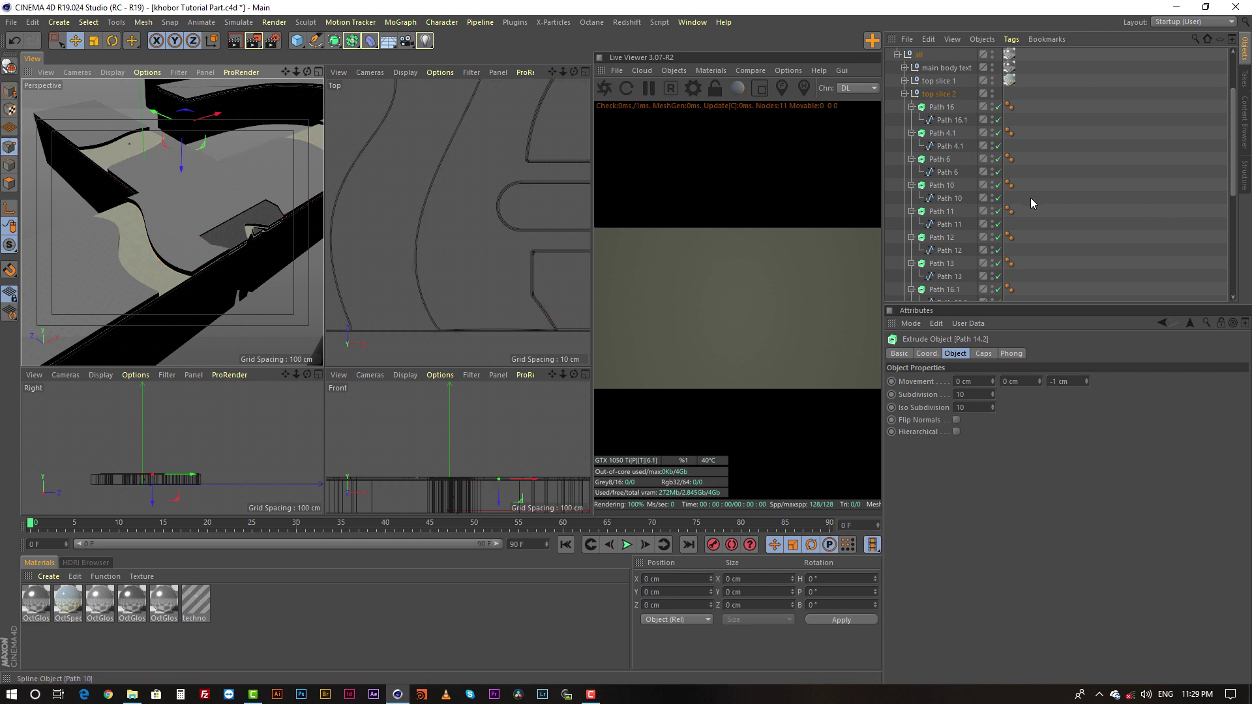
scroll(1033, 203, down, 6)
click(949, 125)
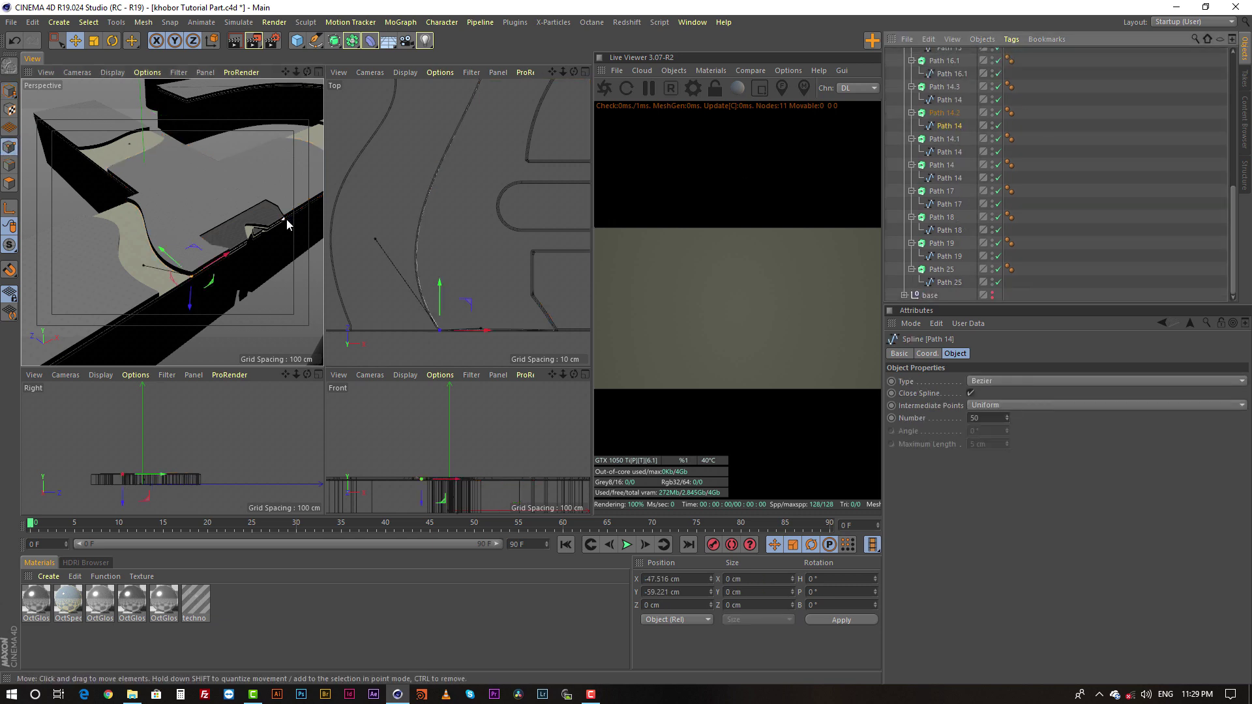
alt+middle_drag(458, 260, 468, 252)
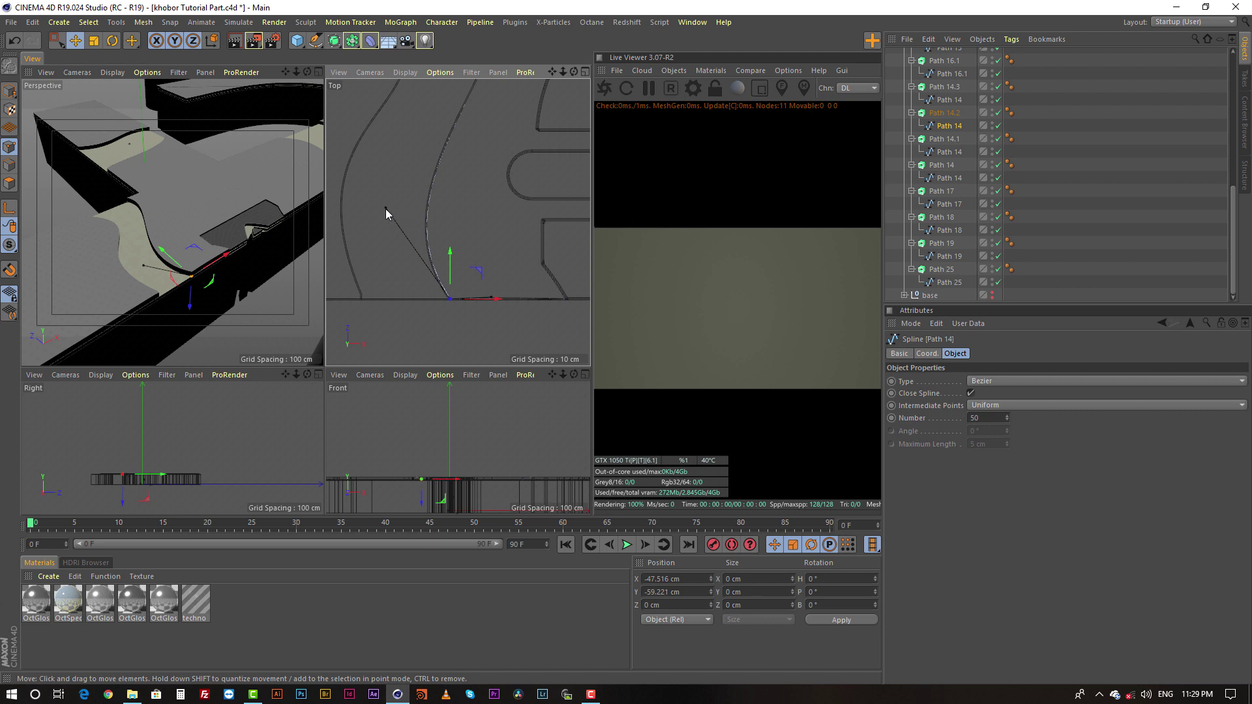
drag(386, 210, 351, 185)
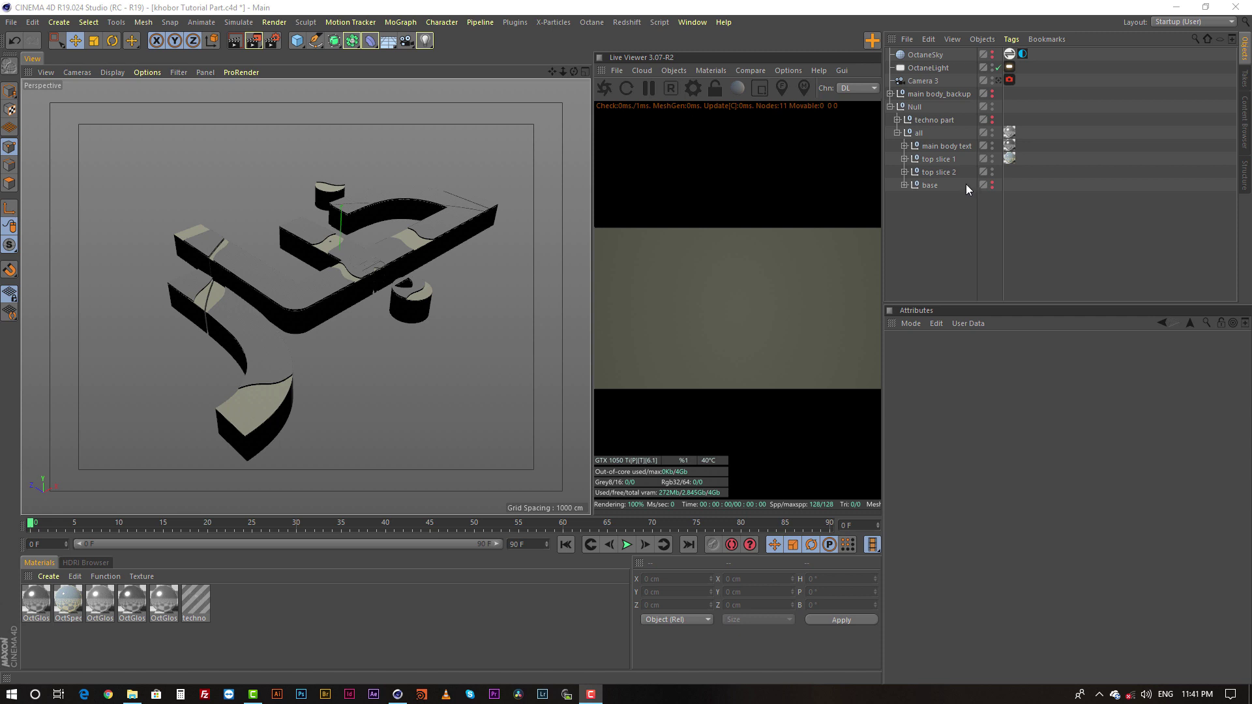
Step: Unhide the base group and inspect the plate and its outlines around the lettering
click(992, 182)
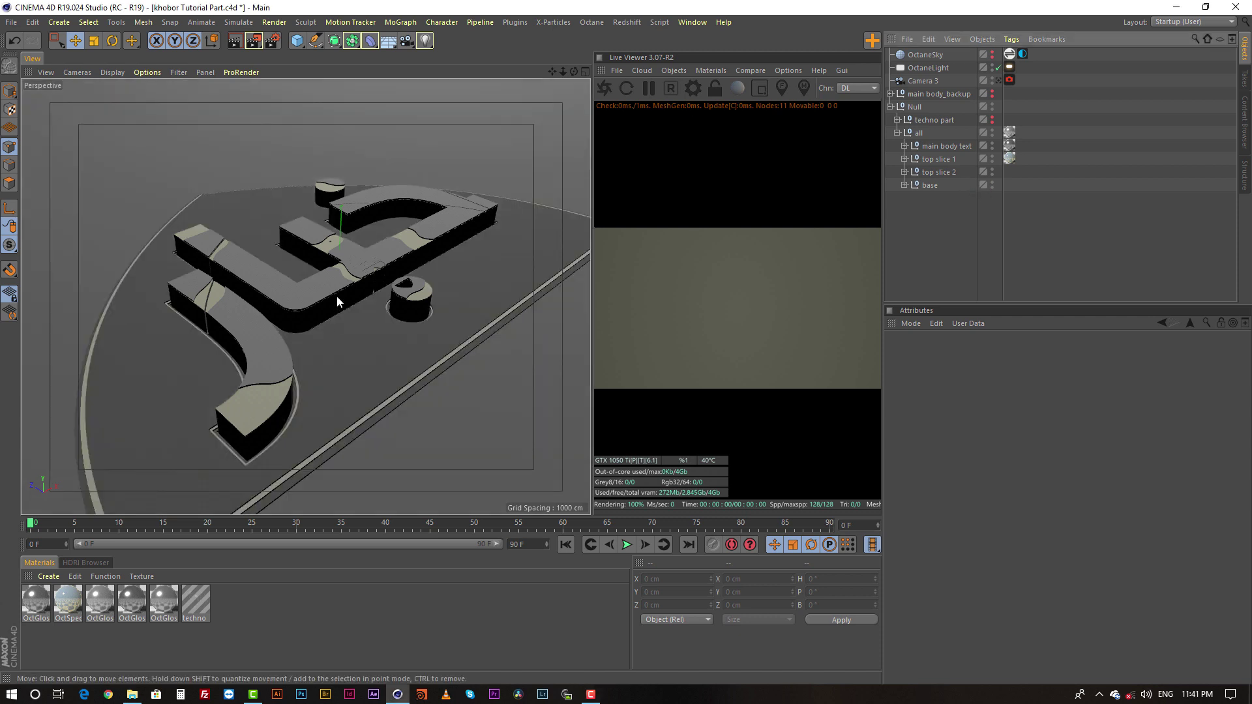
scroll(338, 300, down, 3)
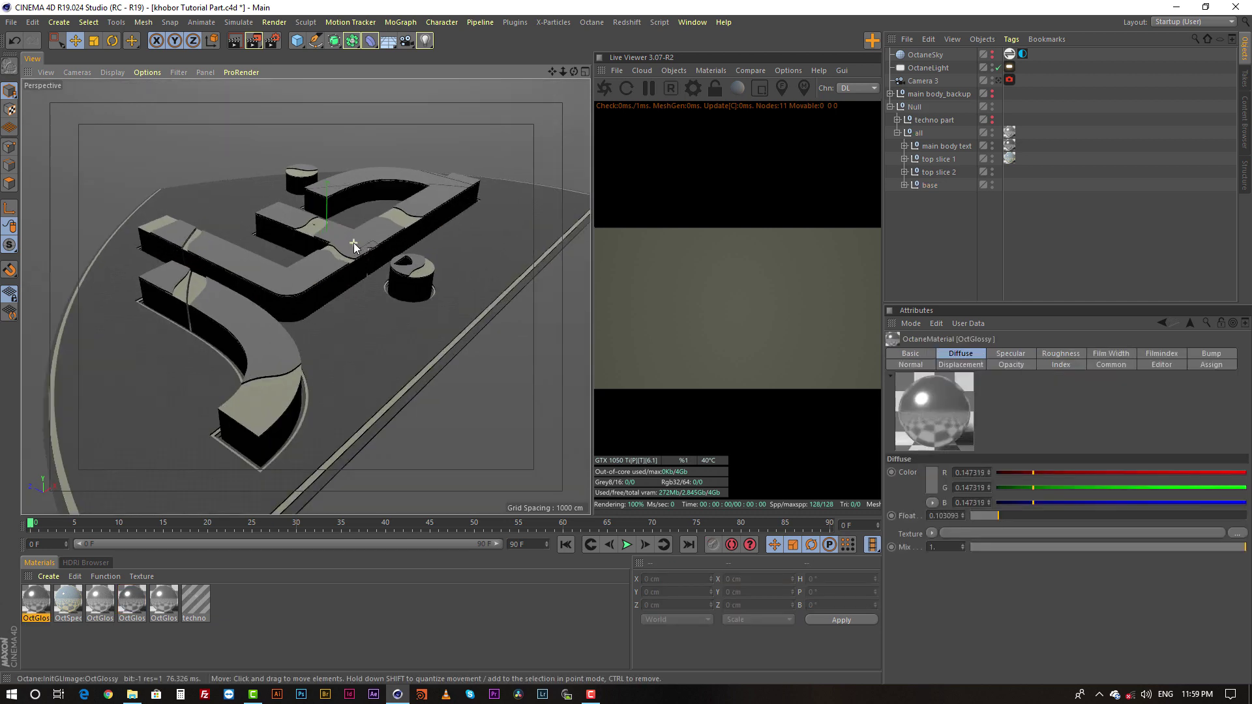
mouse_move(354, 243)
alt+mouse_down()
mouse_move(373, 282)
mouse_move(287, 281)
mouse_move(388, 291)
alt+mouse_up()
scroll(287, 281, up, 1)
scroll(362, 241, down, 5)
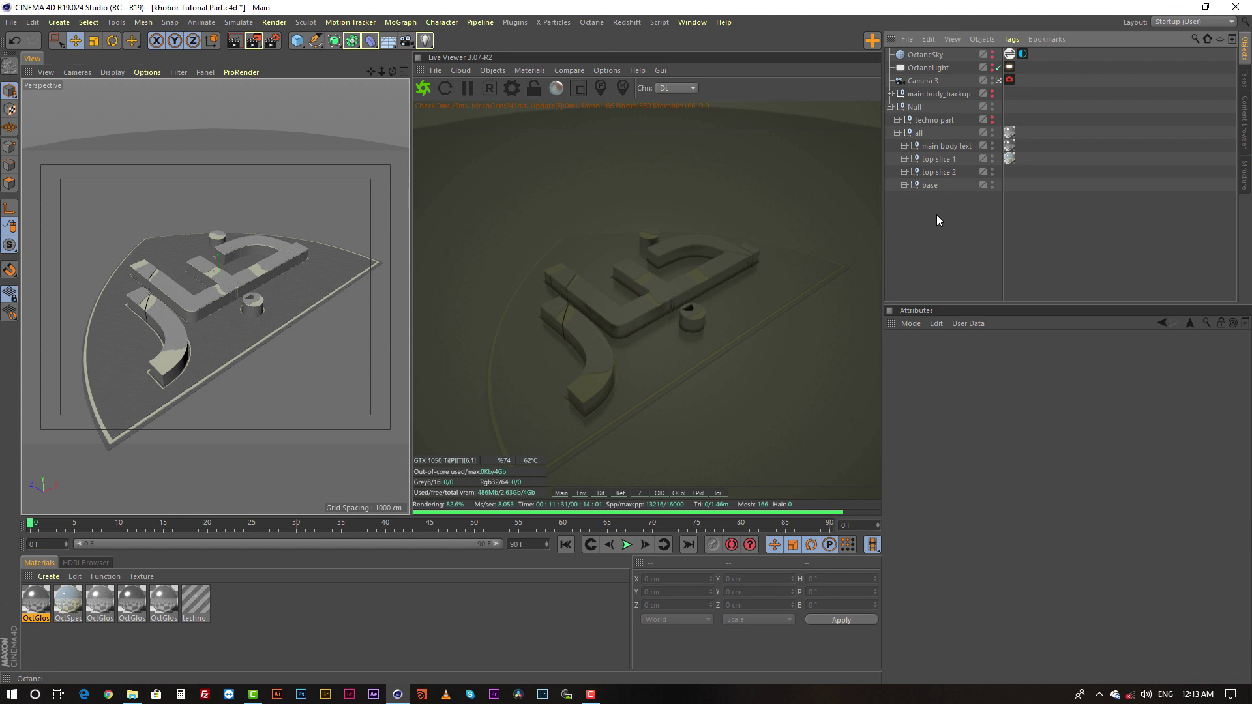
Step: Make the hidden OctaneSky and OctaneLight visible, and check the light's placement relative to the lettering
click(926, 56)
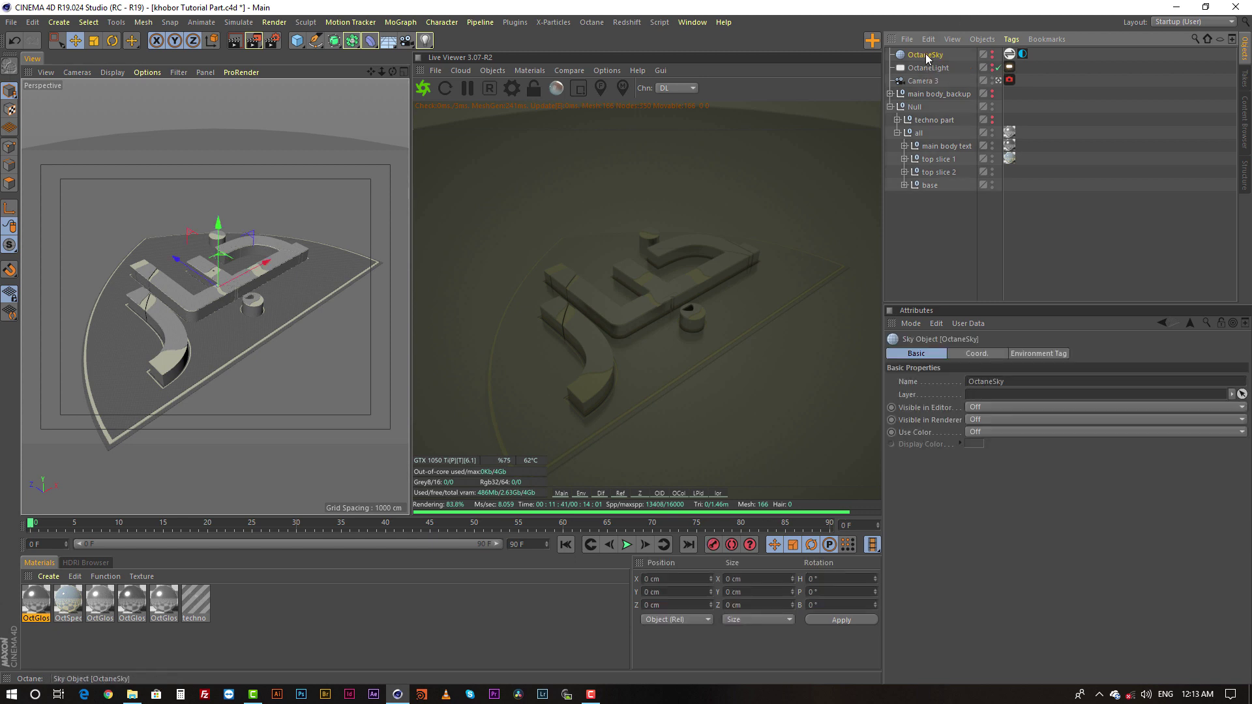
ctrl+click(993, 56)
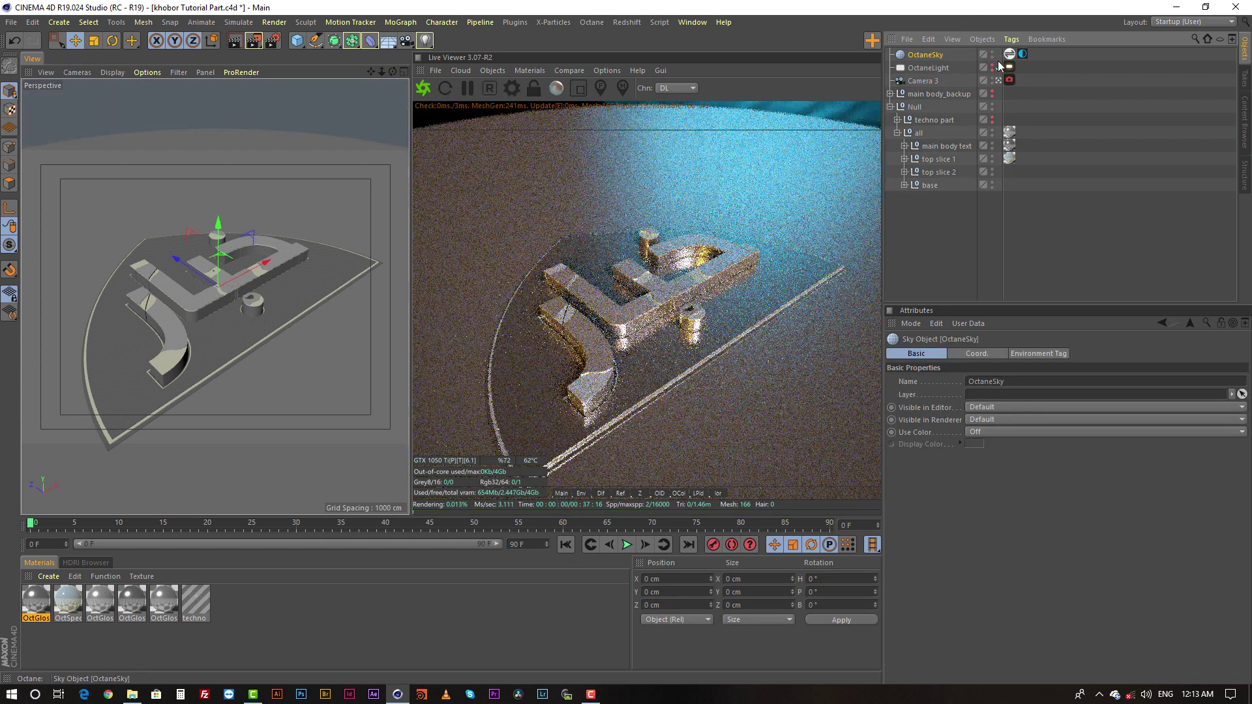
click(944, 70)
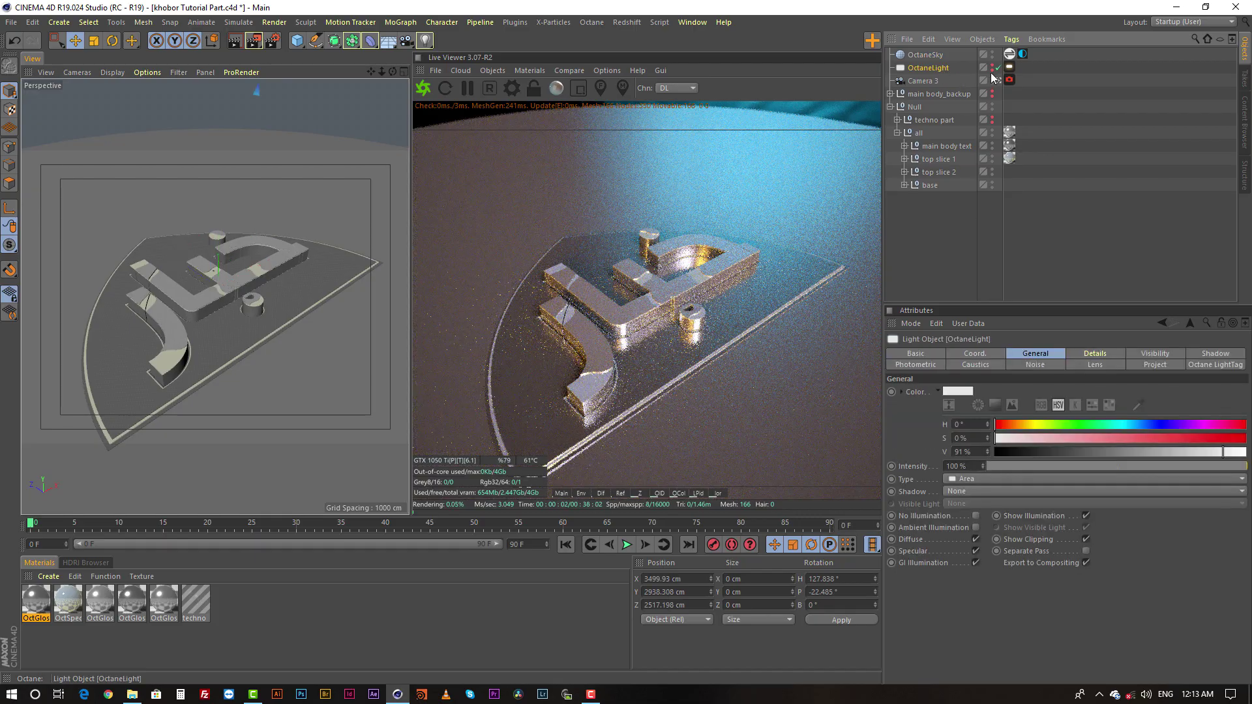
alt+click(993, 68)
scroll(292, 272, down, 2)
scroll(297, 268, down, 6)
alt+drag(291, 277, 227, 245)
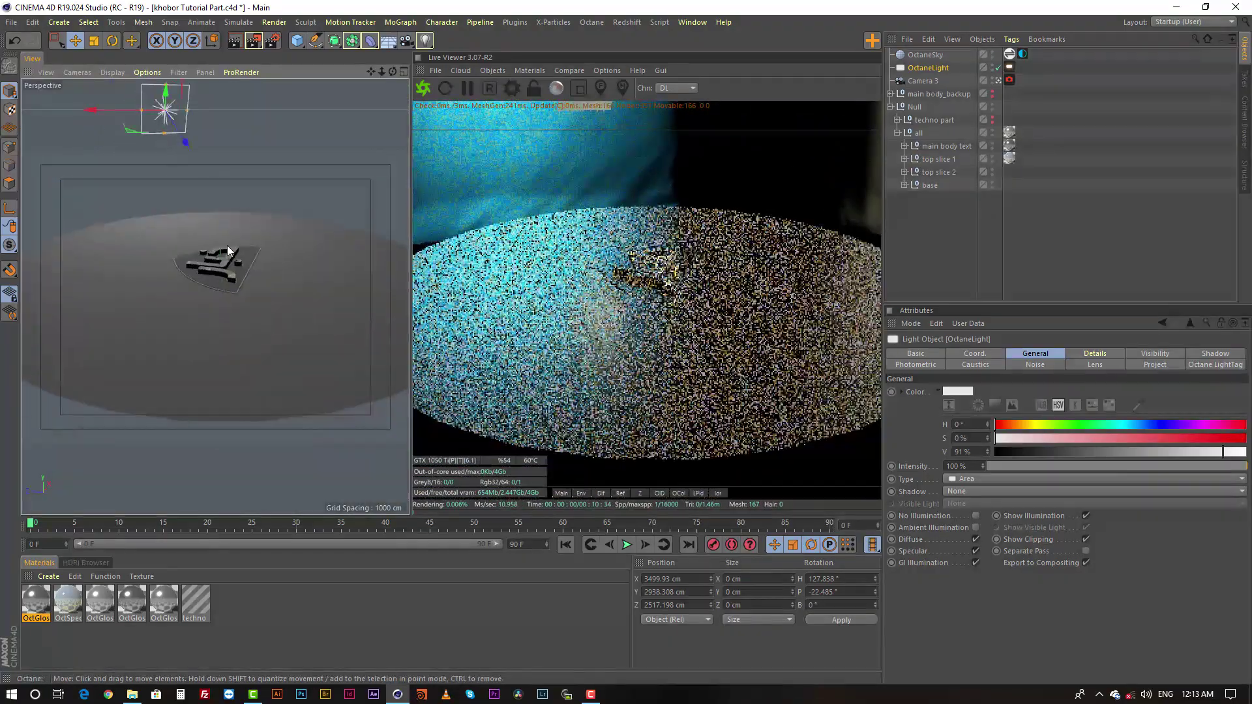
scroll(228, 246, up, 9)
alt+drag(249, 299, 169, 315)
alt+middle_drag(168, 314, 285, 269)
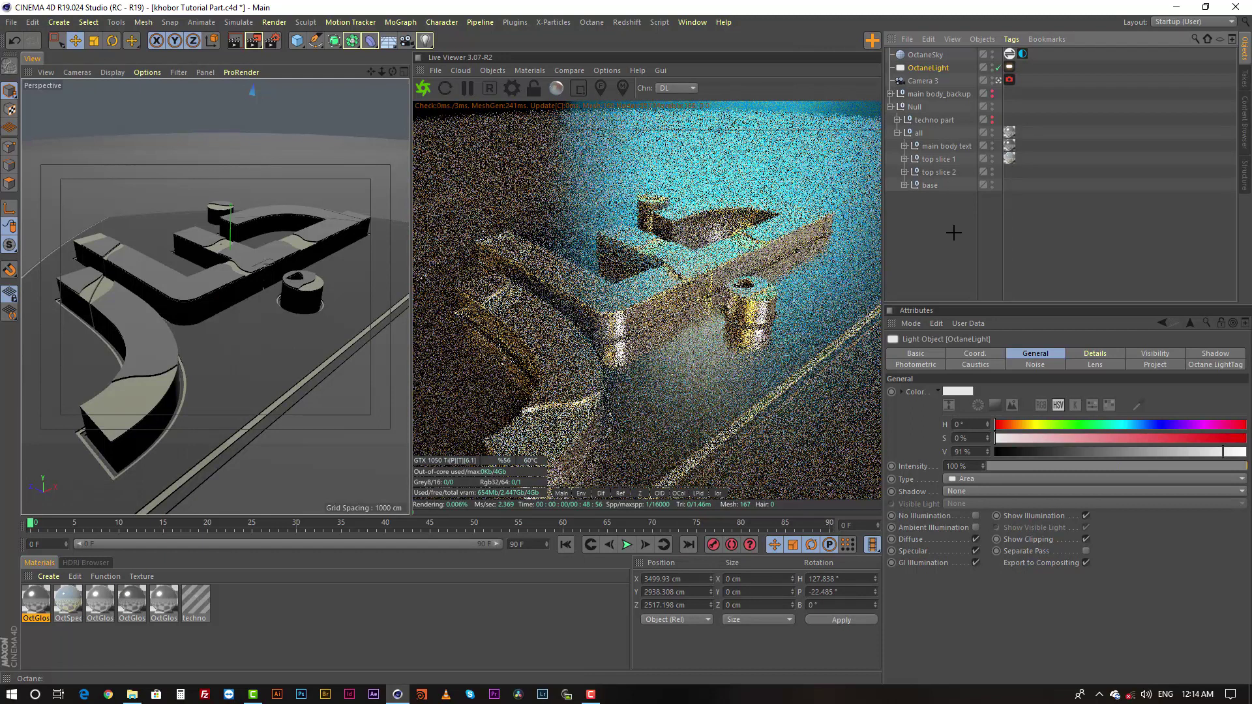
Step: Open the HDRI Link tag on the OctaneSky object and launch its HDRI browser
click(954, 233)
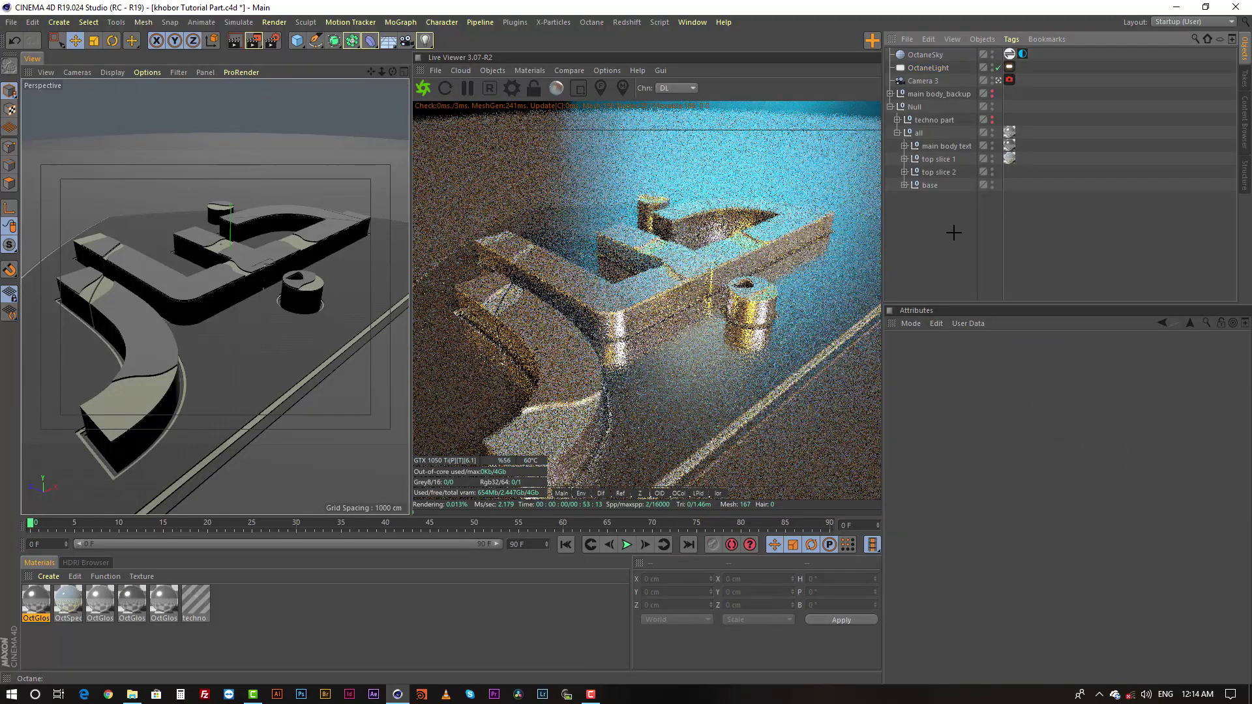
click(1011, 56)
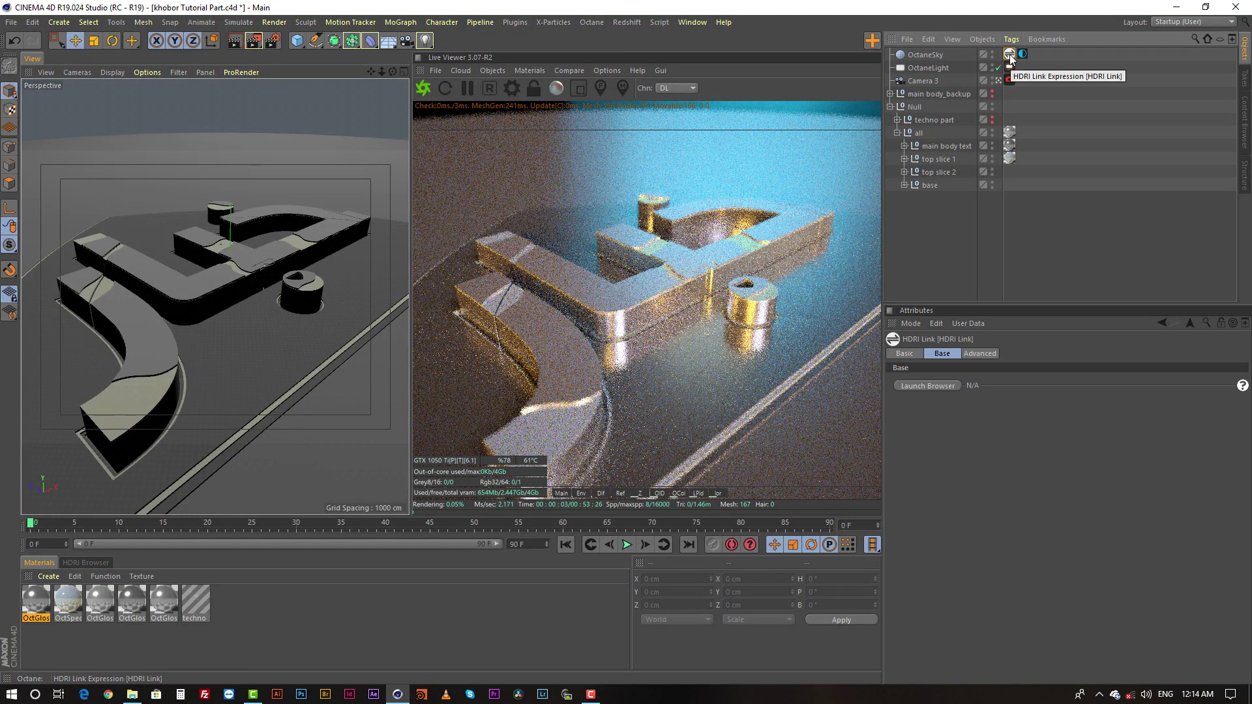
click(928, 386)
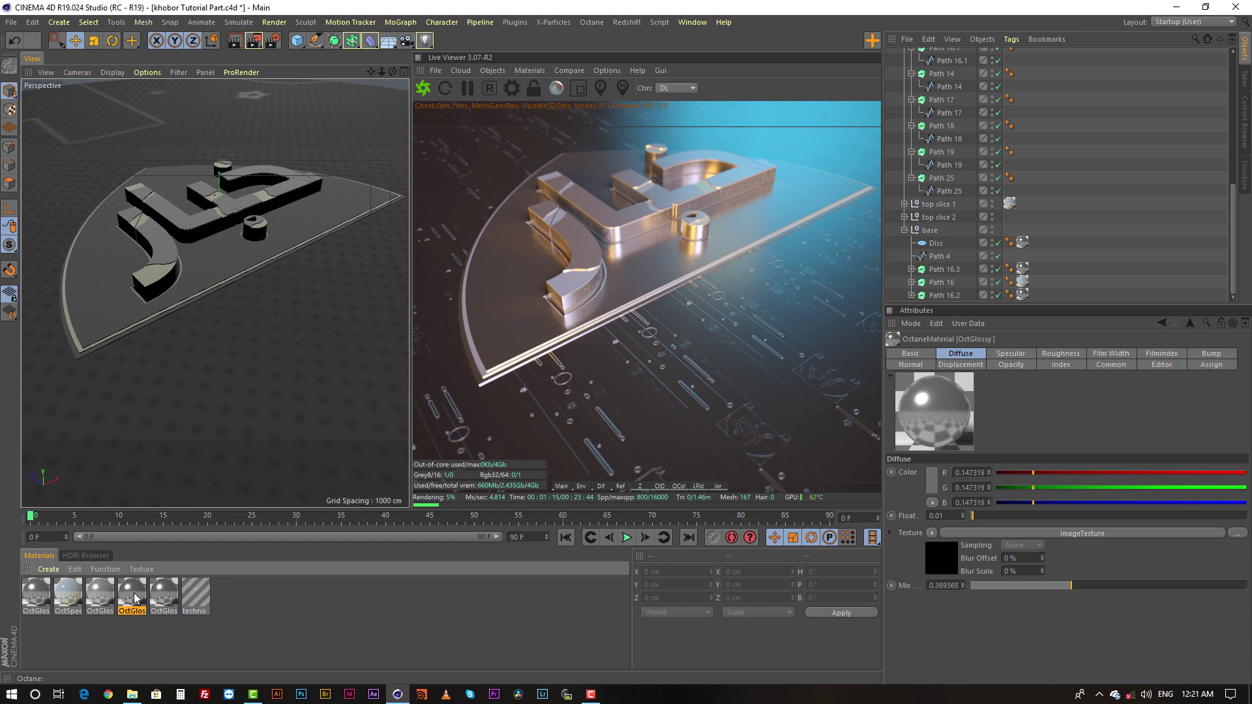
Step: In the fourth material's node editor, relink the missing techno4.png image texture from the KHOBOR folder, without copying it into the project
double_click(133, 595)
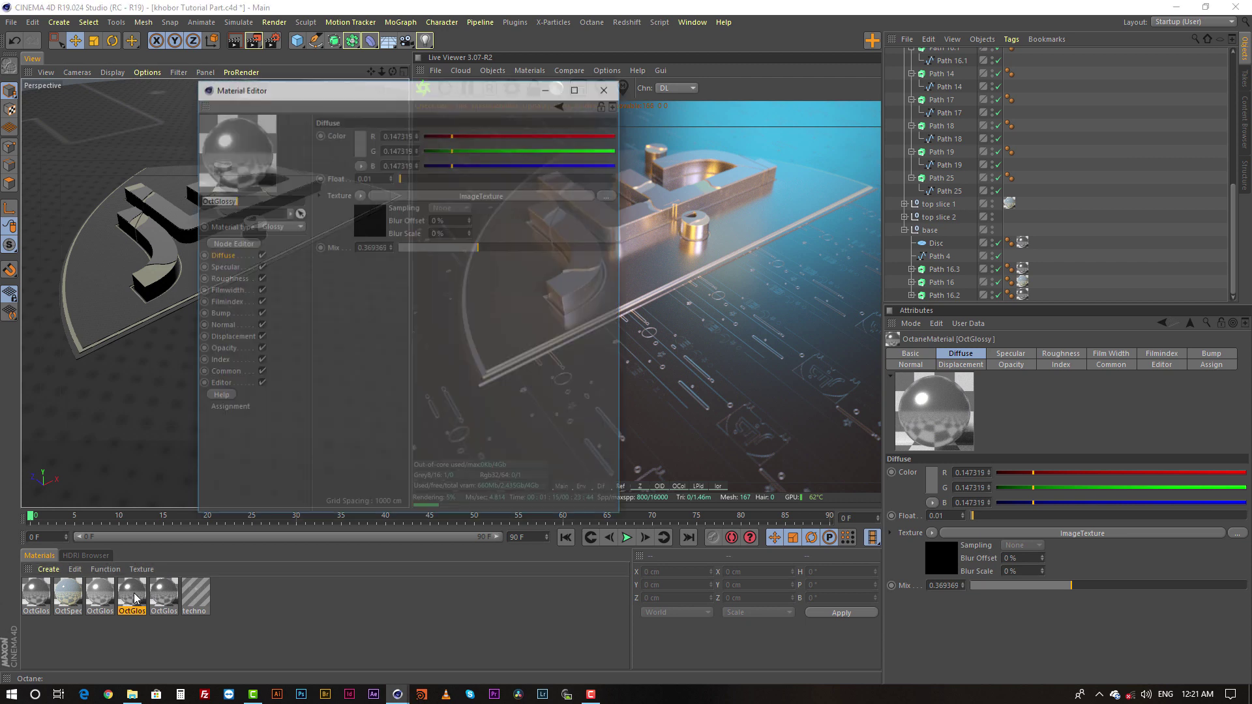
click(240, 243)
drag(569, 254, 572, 210)
click(440, 367)
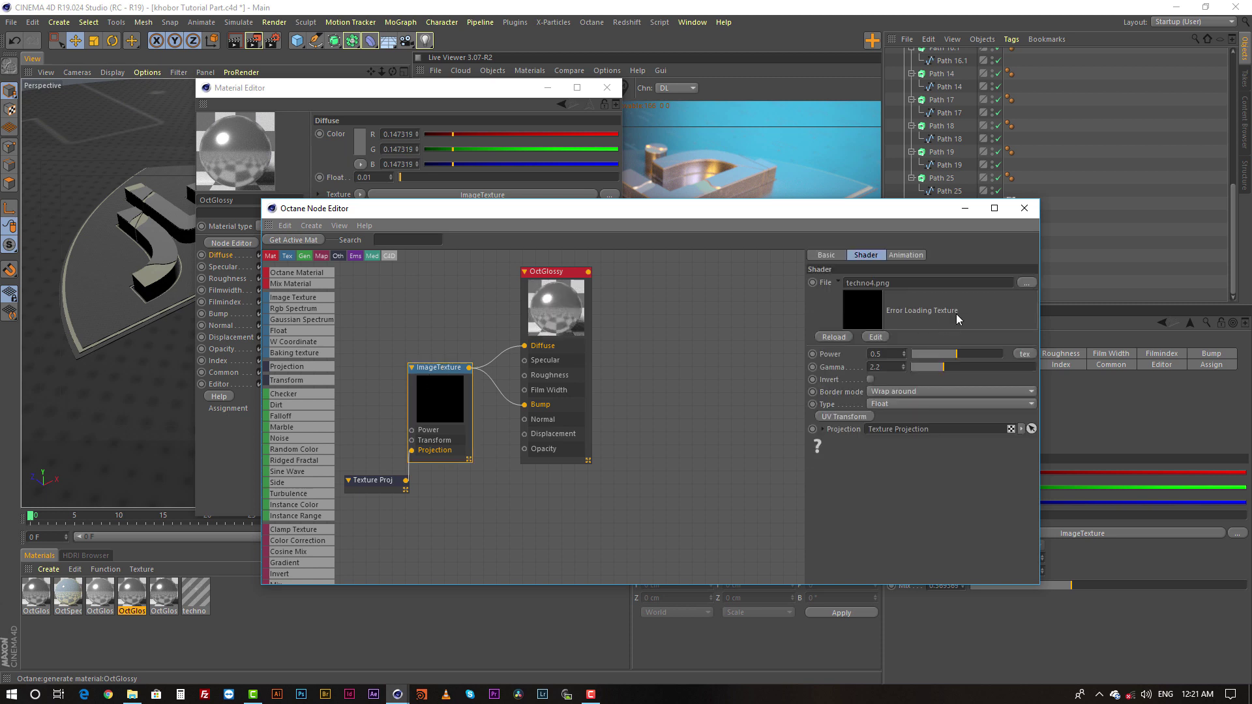
click(1024, 285)
scroll(437, 592, down, 5)
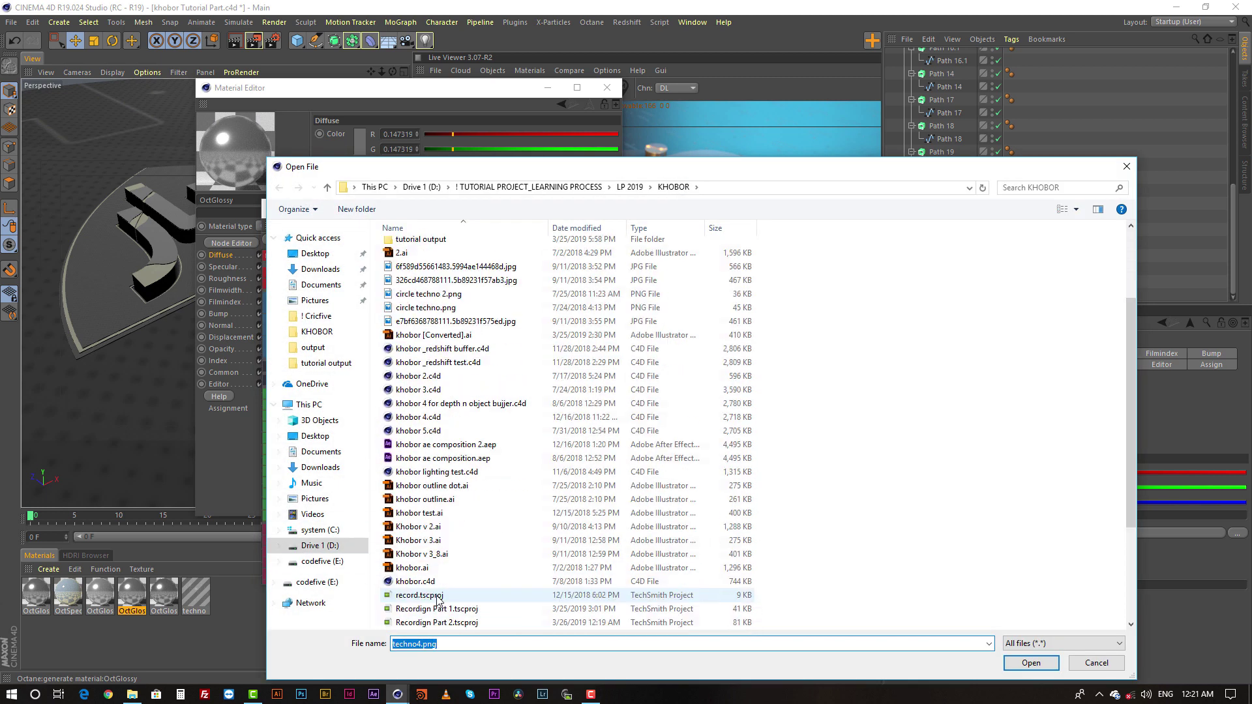
double_click(417, 568)
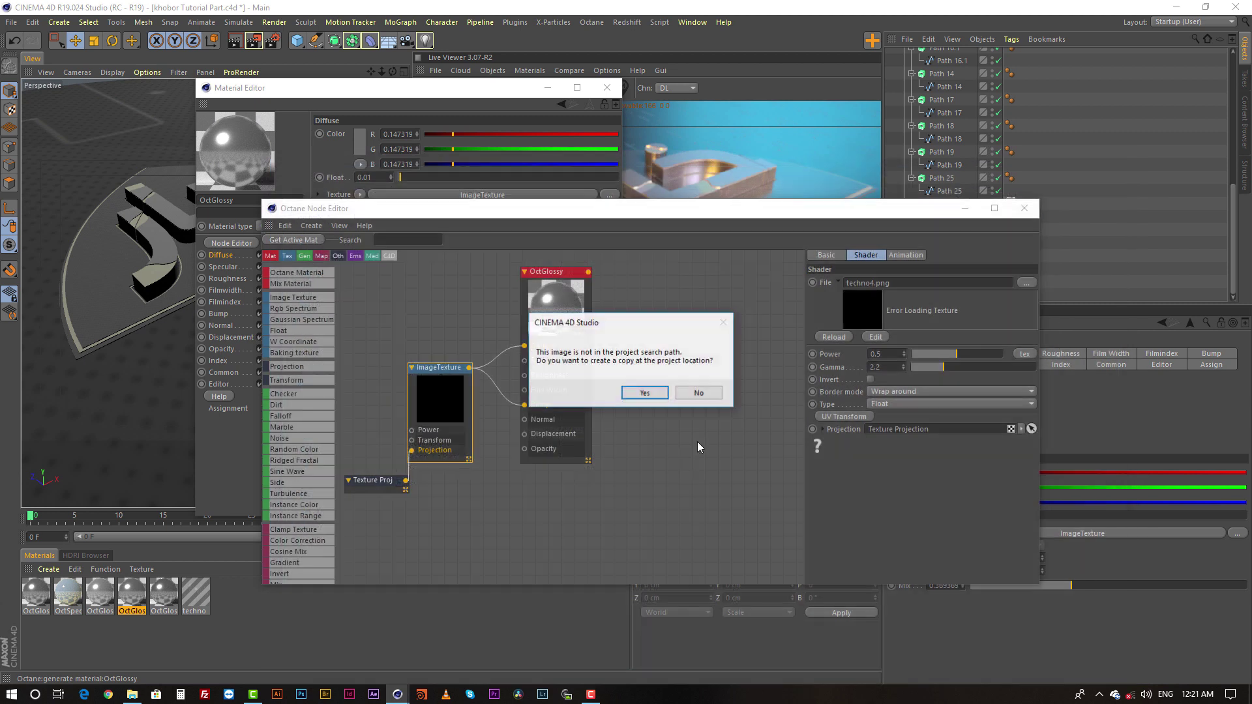
click(699, 393)
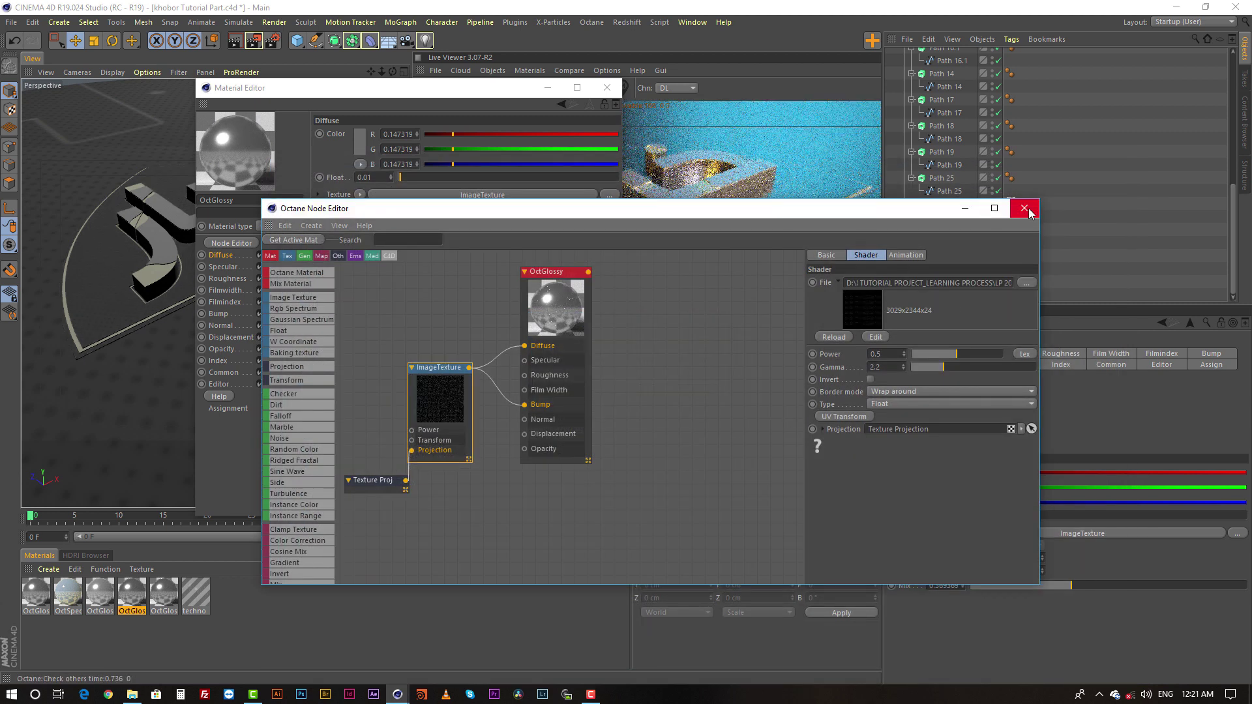
click(1025, 209)
click(607, 87)
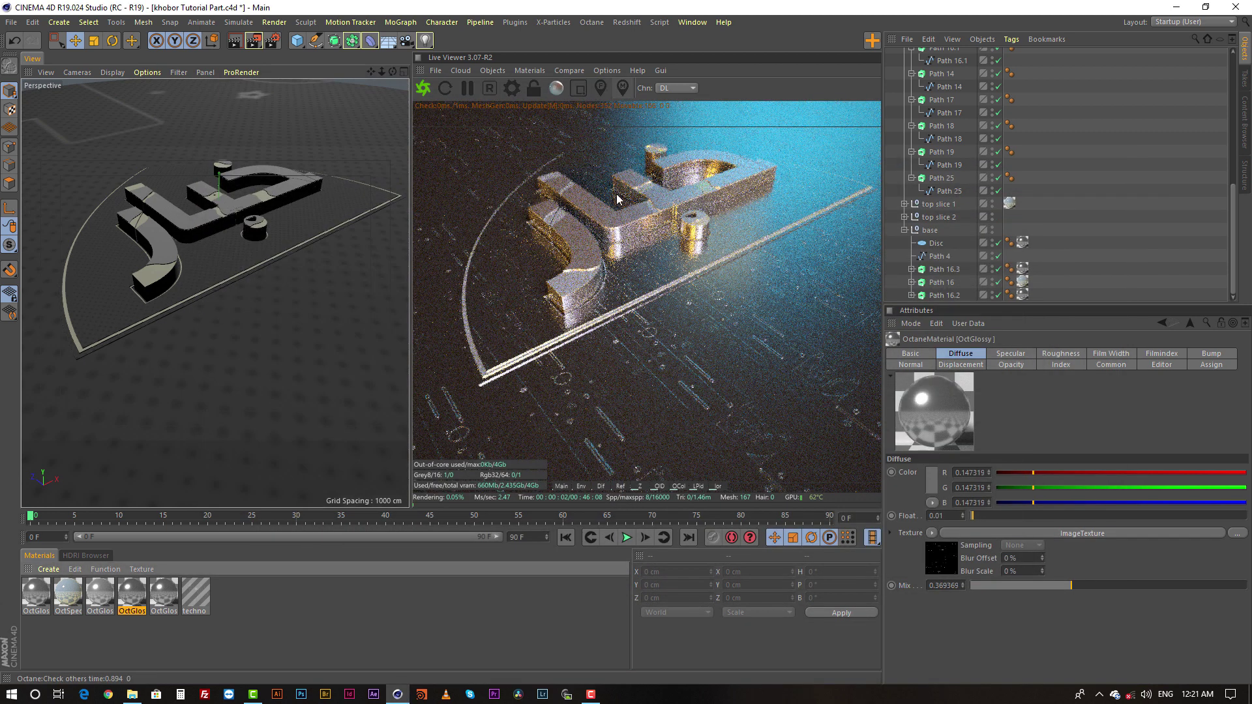
Step: Examine the lettering and the techno pattern on the surrounding floor from several camera angles in the live render
alt+drag(240, 291, 240, 247)
scroll(239, 245, up, 3)
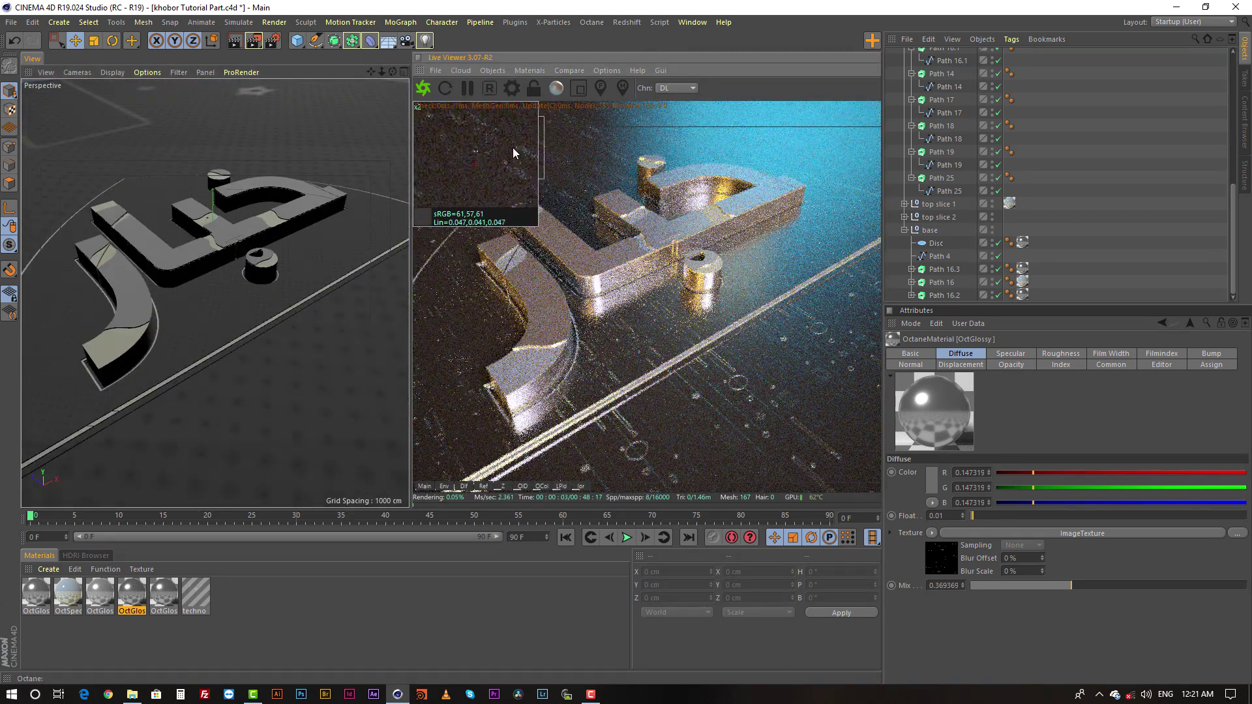
mouse_move(287, 247)
alt+mouse_down()
mouse_move(292, 228)
mouse_move(267, 245)
alt+mouse_up()
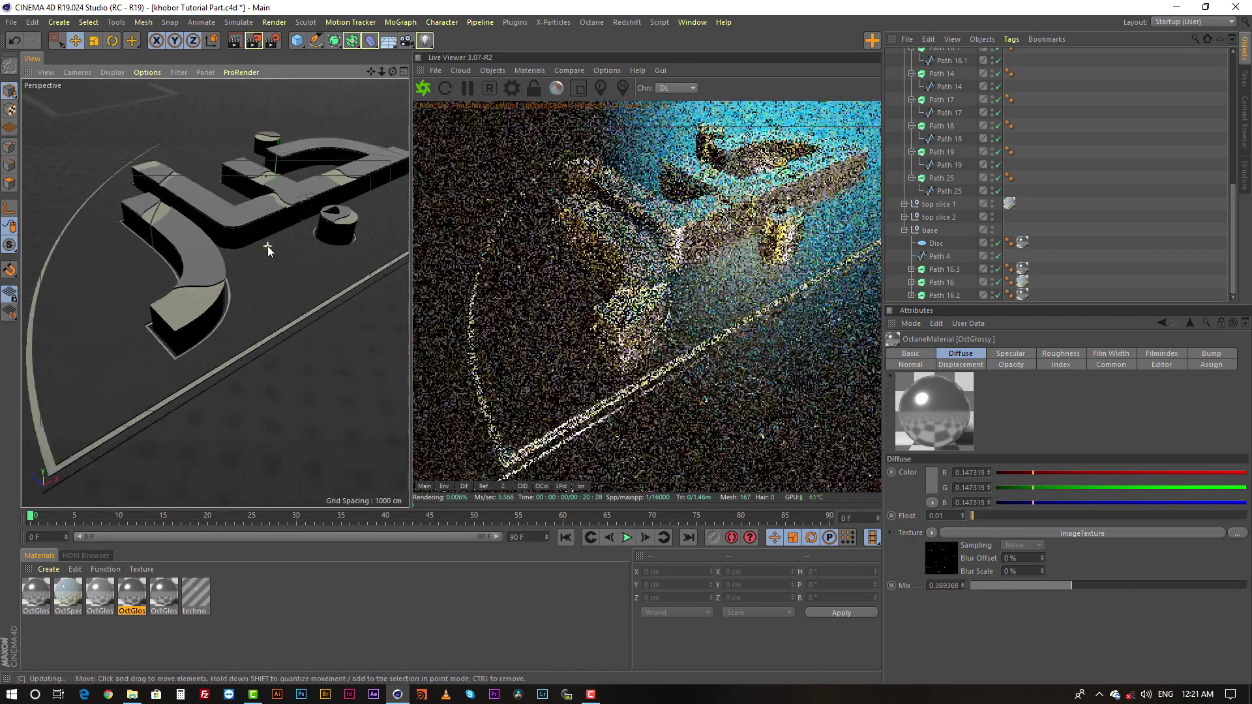
scroll(296, 257, up, 3)
alt+right_drag(296, 257, 232, 273)
alt+drag(232, 274, 255, 268)
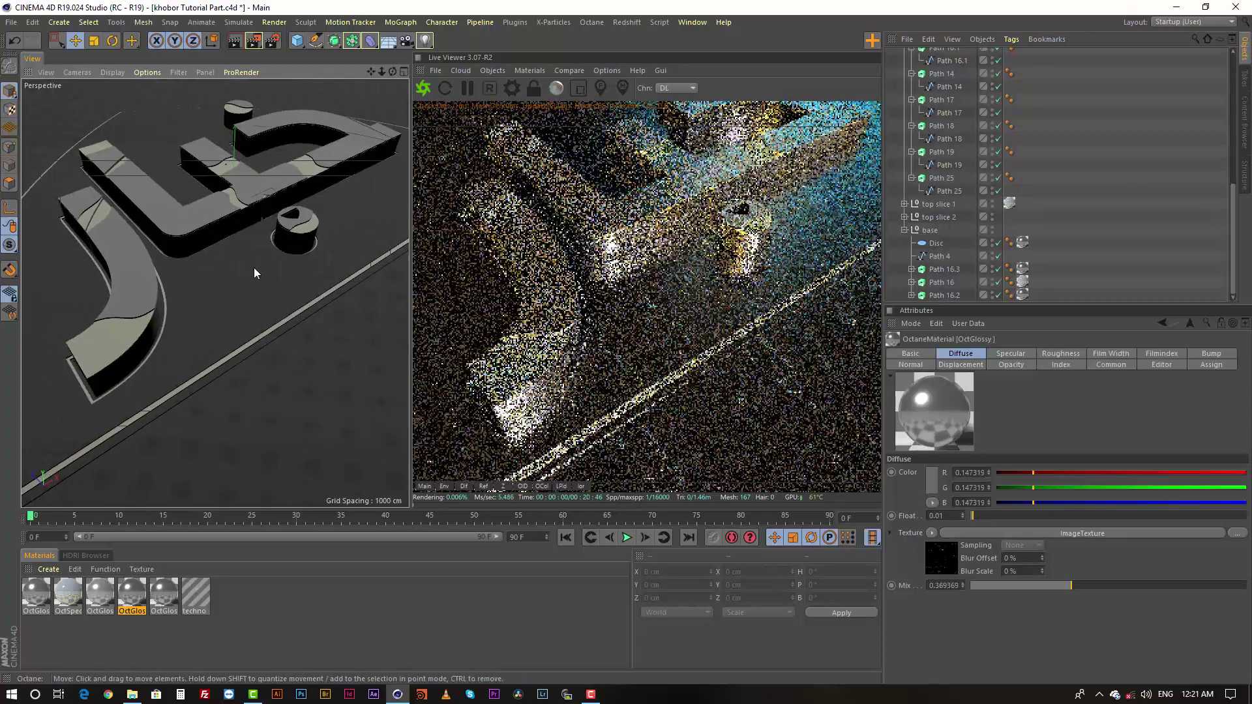
key(ctrl+shift+z)
scroll(255, 272, down, 5)
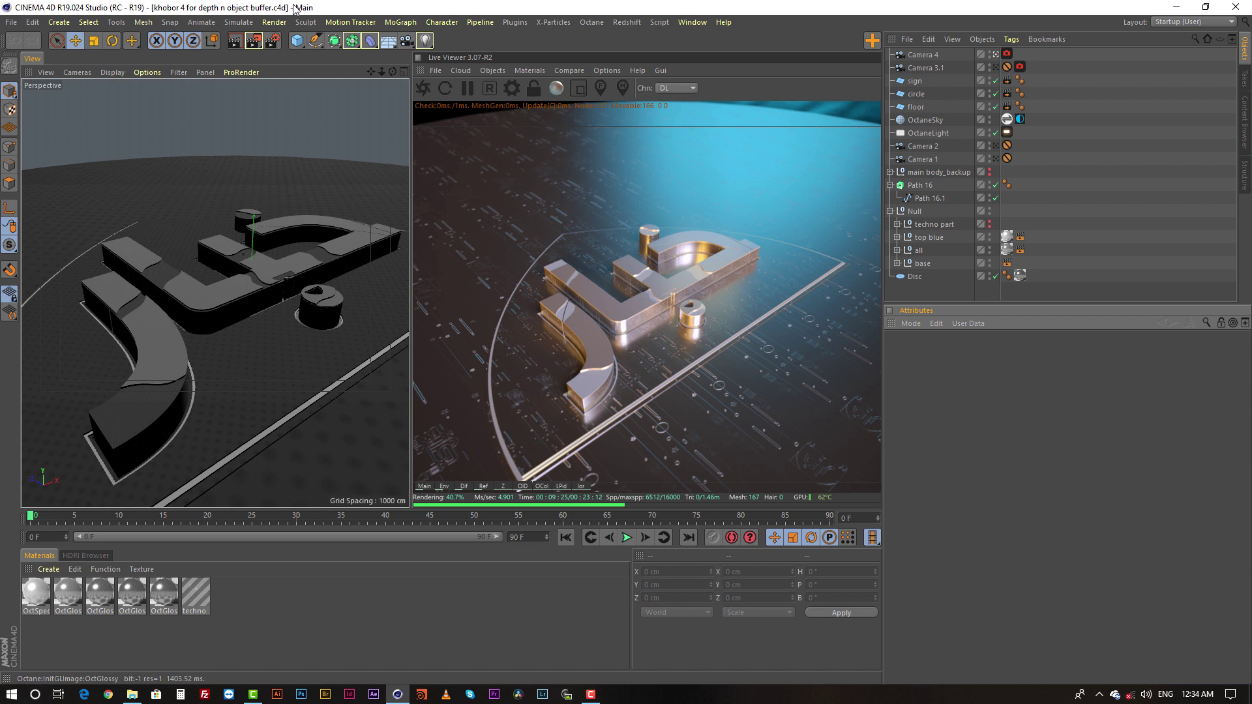
Step: Inspect the top blue group's compositing tag, and toggle the visibility of the all and base groups to identify their geometry
click(937, 289)
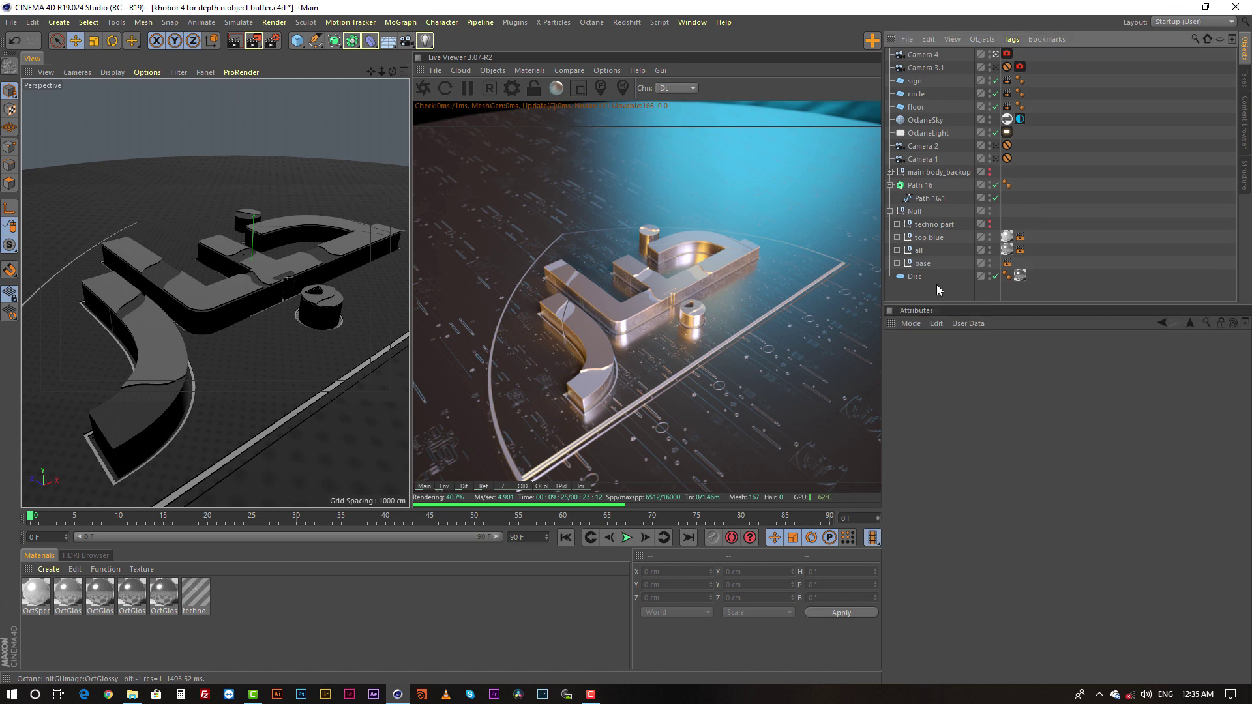
click(1020, 238)
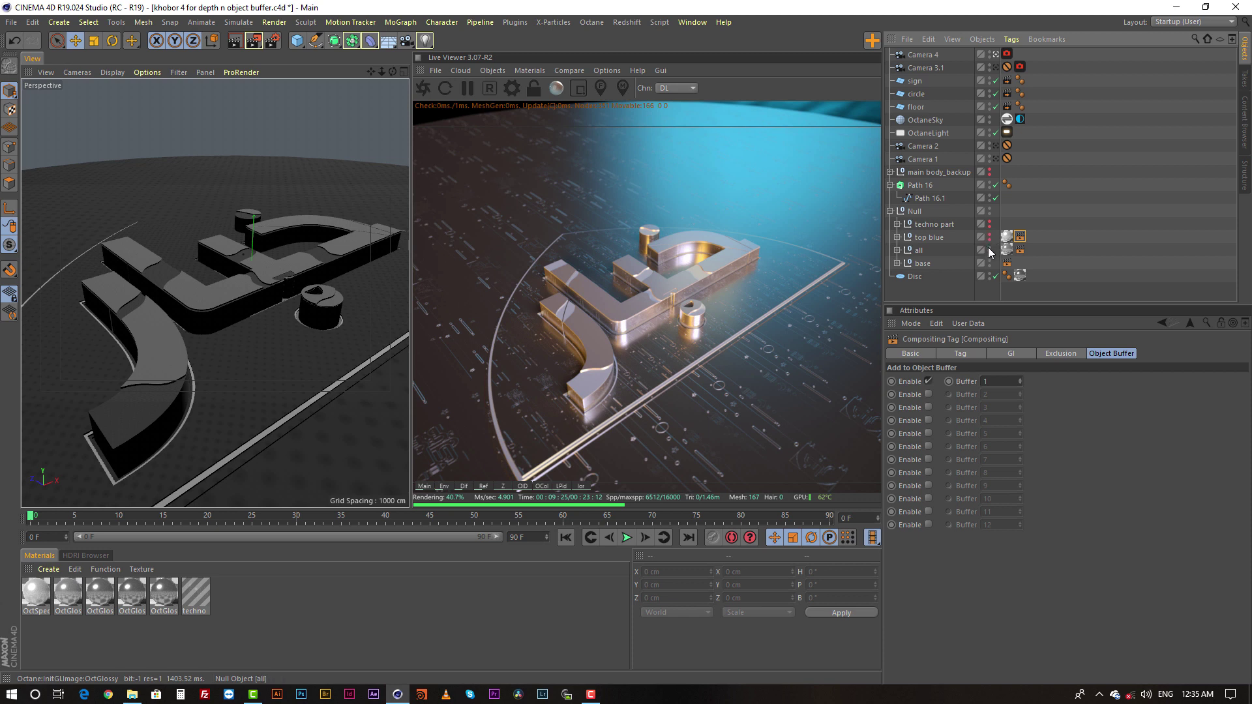
click(989, 249)
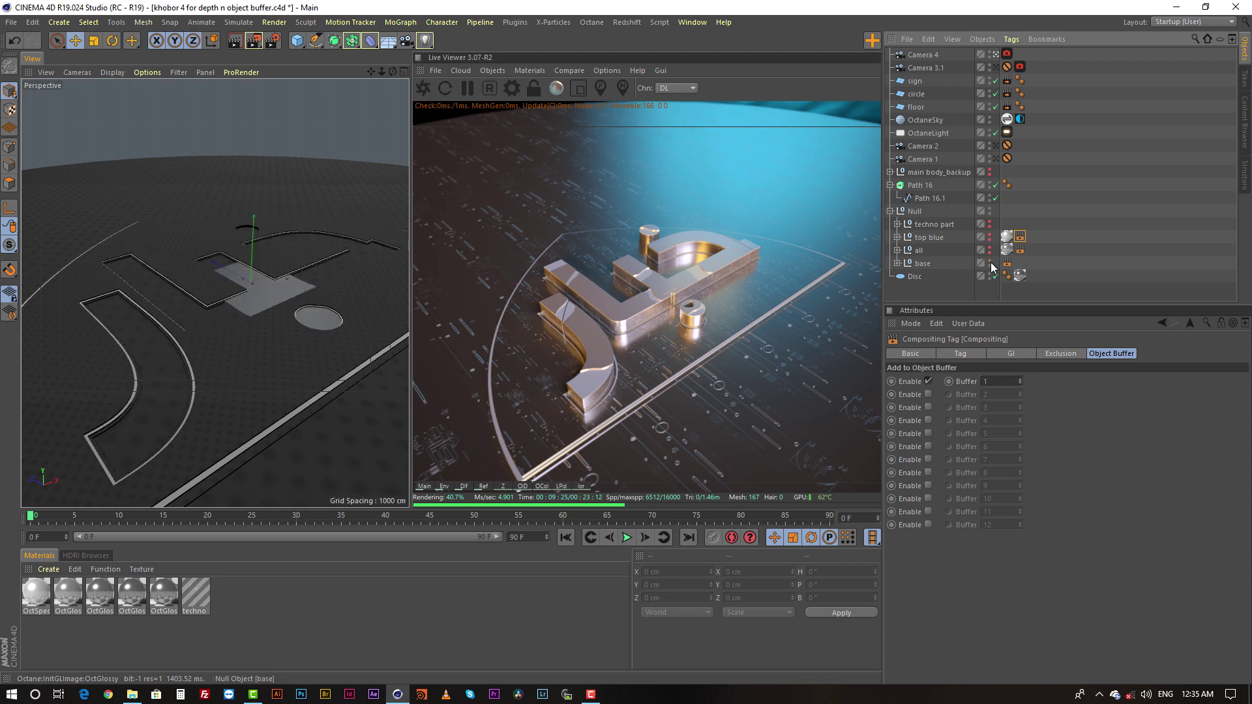
click(990, 262)
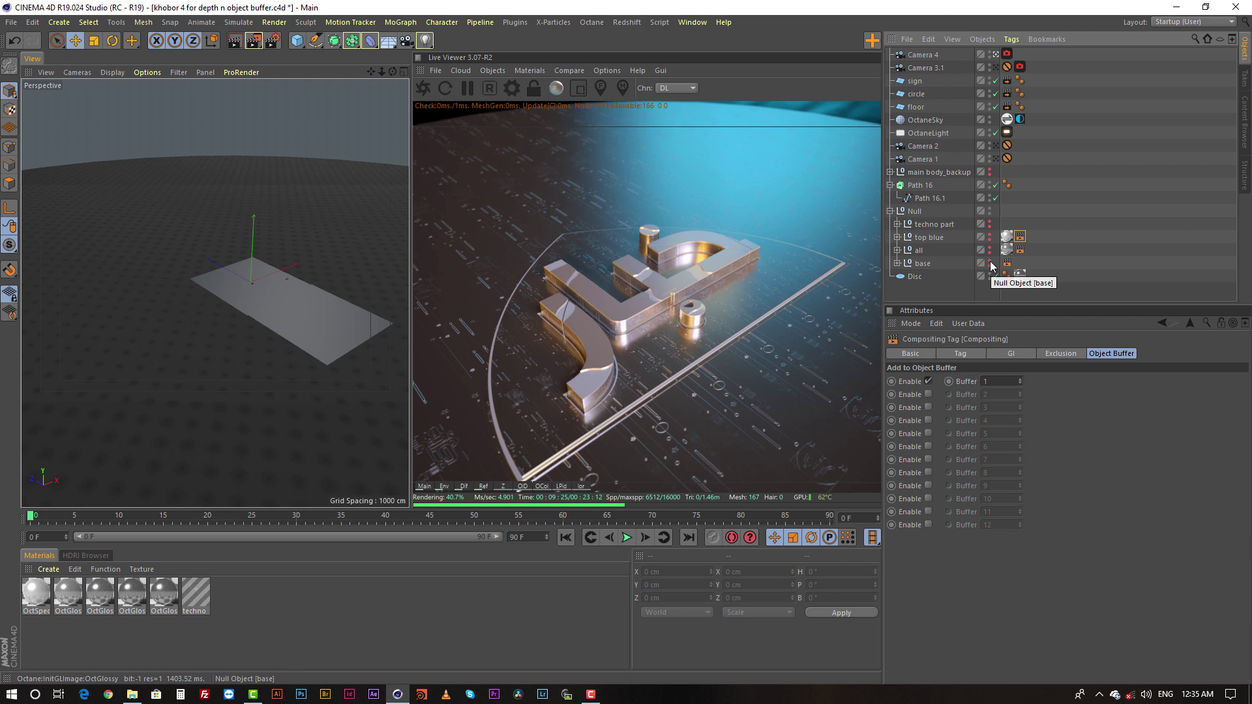
click(990, 263)
click(990, 251)
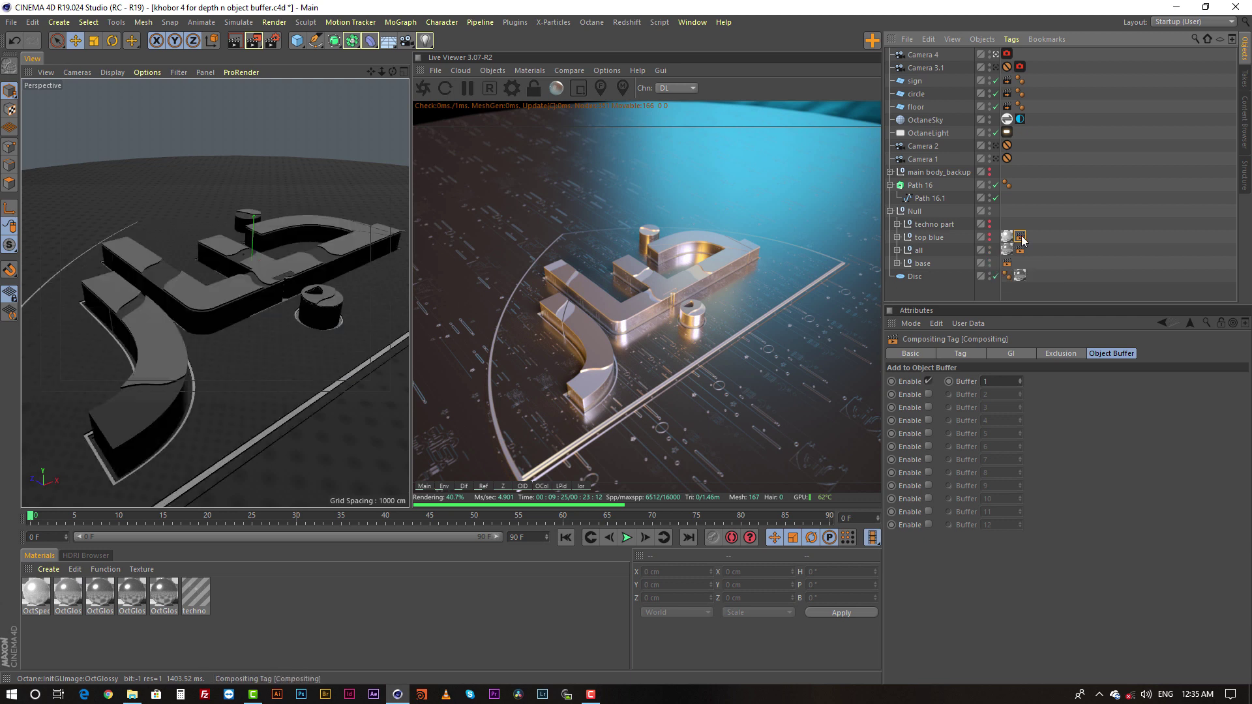
Step: Try to add a Compositing tag to the top blue group
right_click(930, 236)
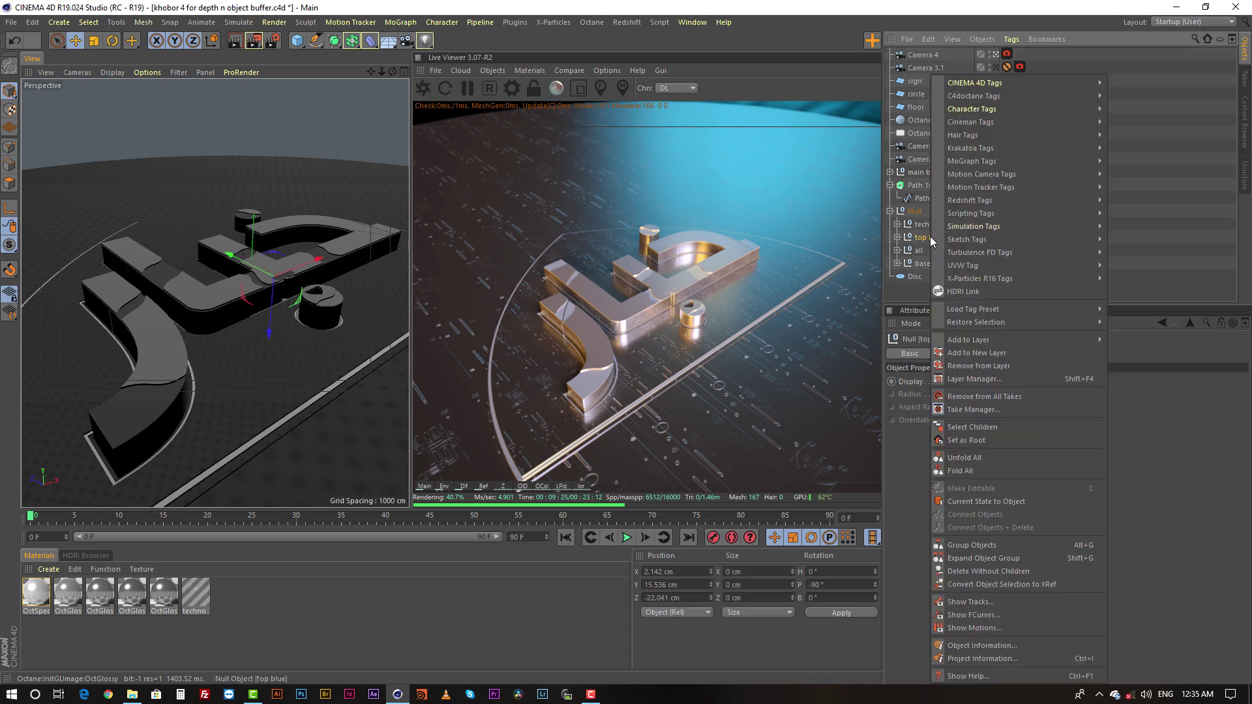
mouse_move(1023, 77)
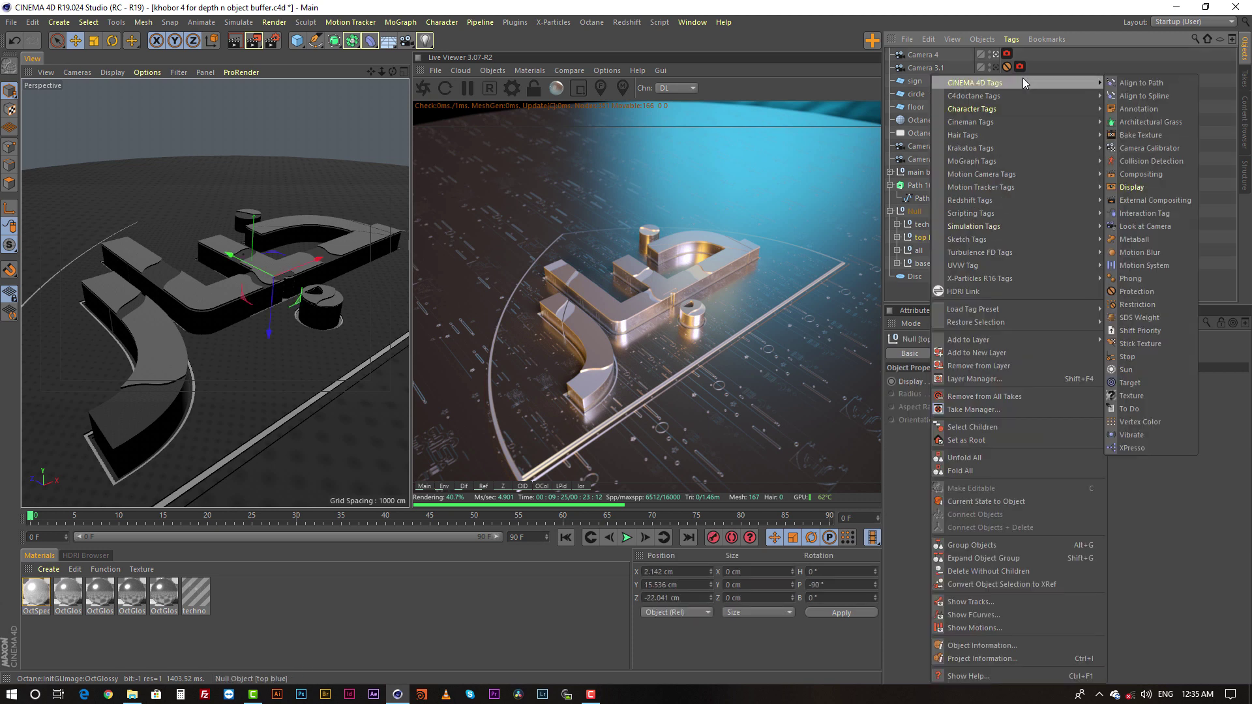
click(1153, 174)
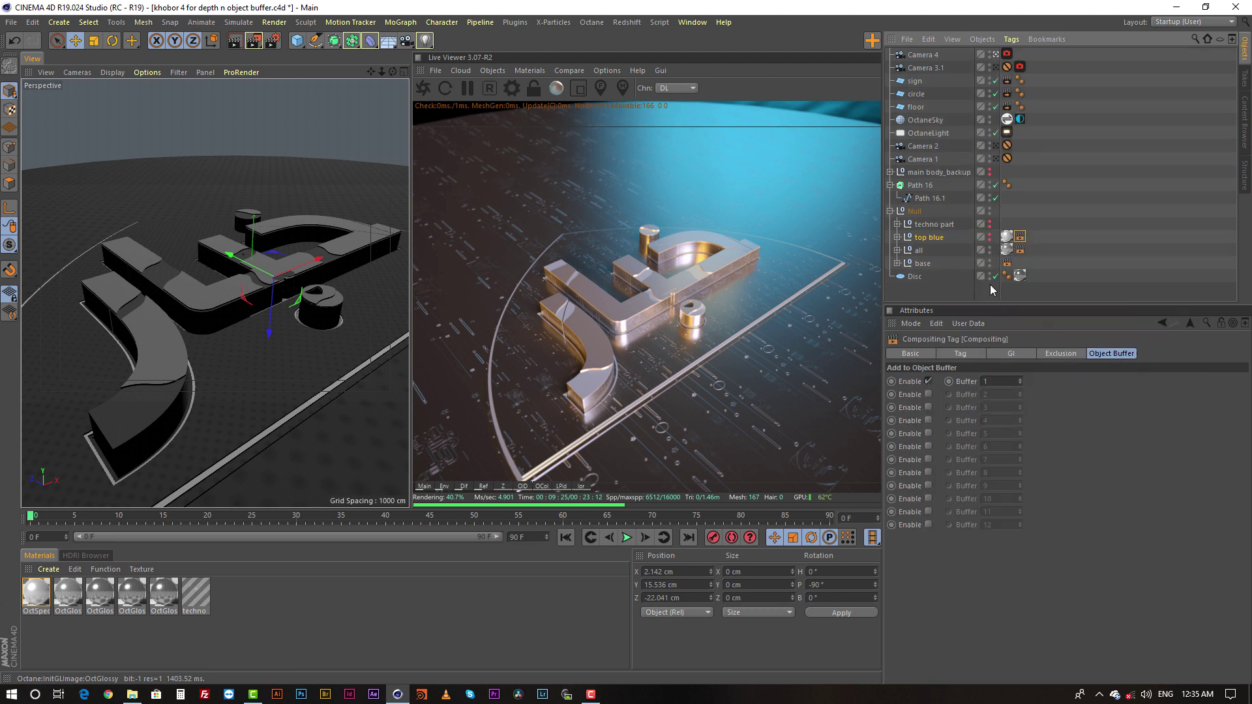
Step: Check the object buffer assignments in the compositing tags of the all and base groups
click(1021, 251)
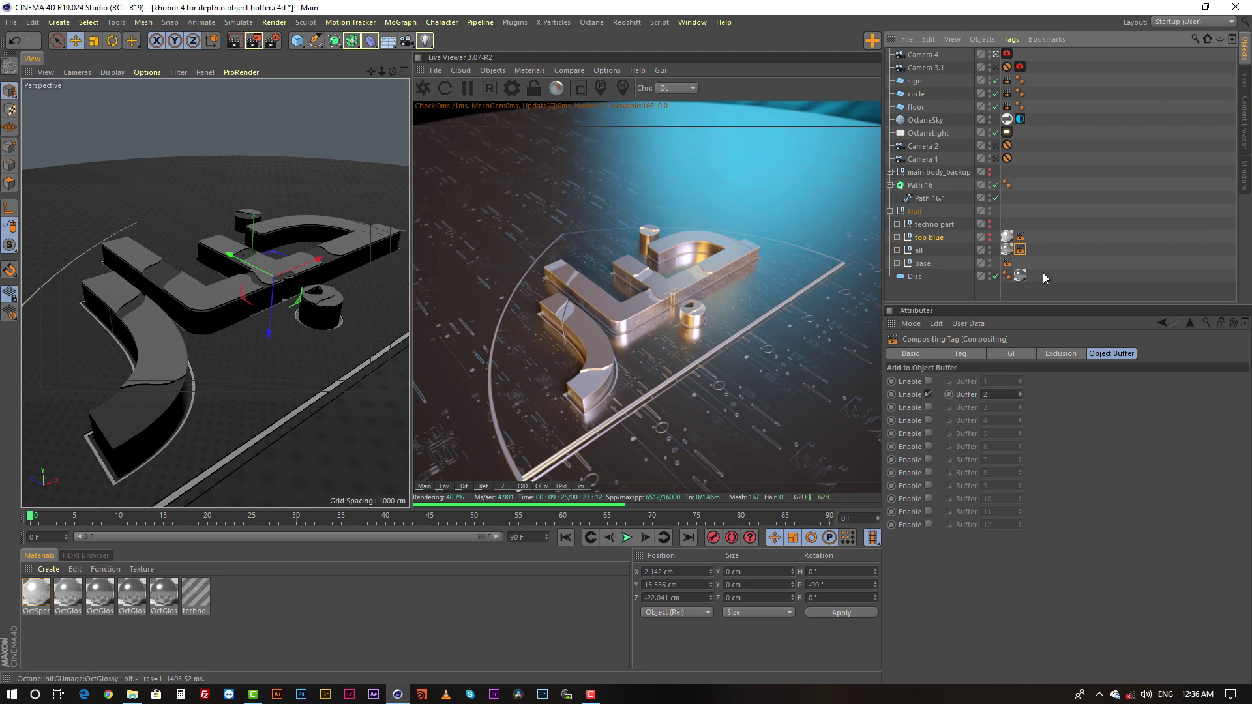
click(1055, 260)
click(1007, 263)
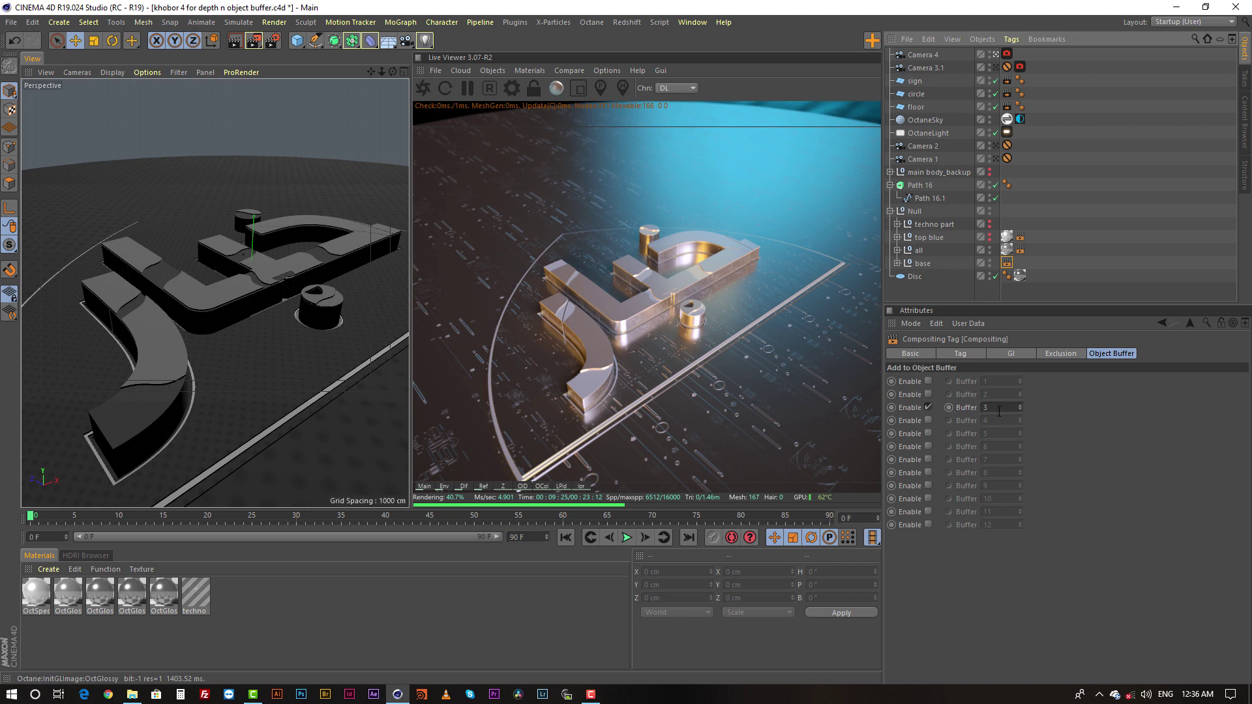
Step: Open the render settings and review the Depth and Object Buffer multi-pass entries, including each buffer's group ID
key(ctrl+b)
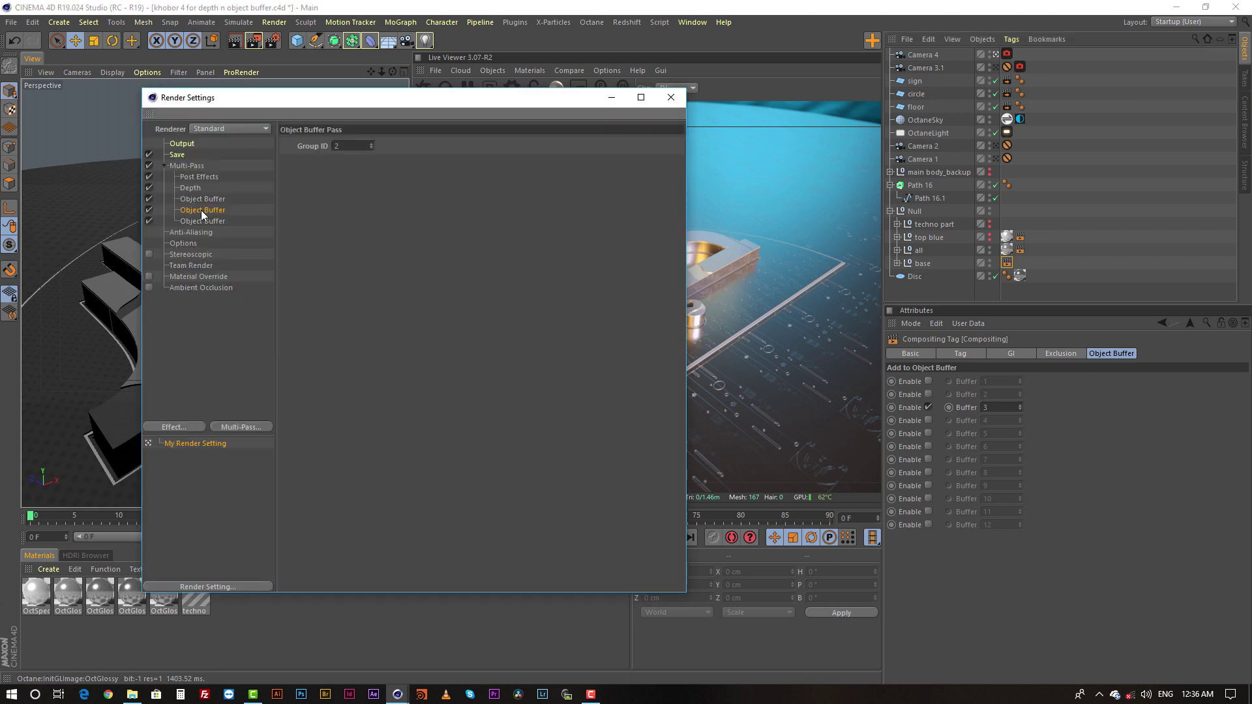
click(191, 187)
click(211, 201)
click(210, 209)
click(243, 427)
click(217, 335)
click(219, 199)
drag(348, 105, 512, 131)
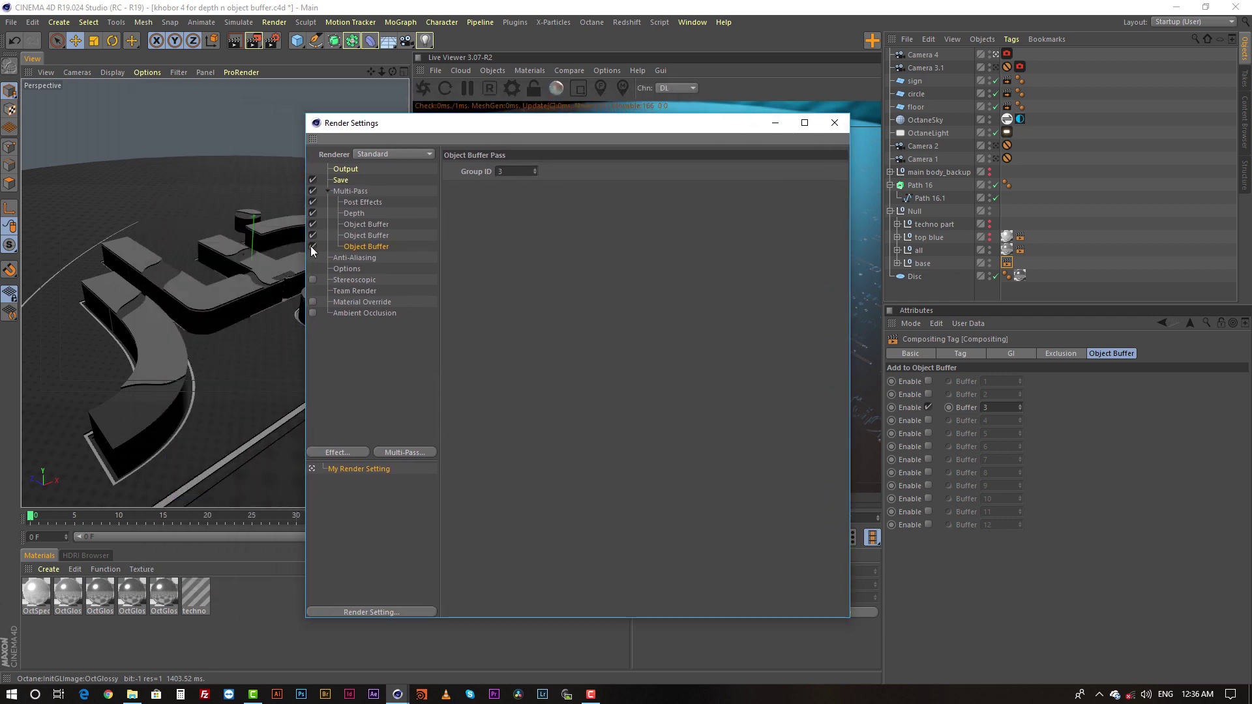